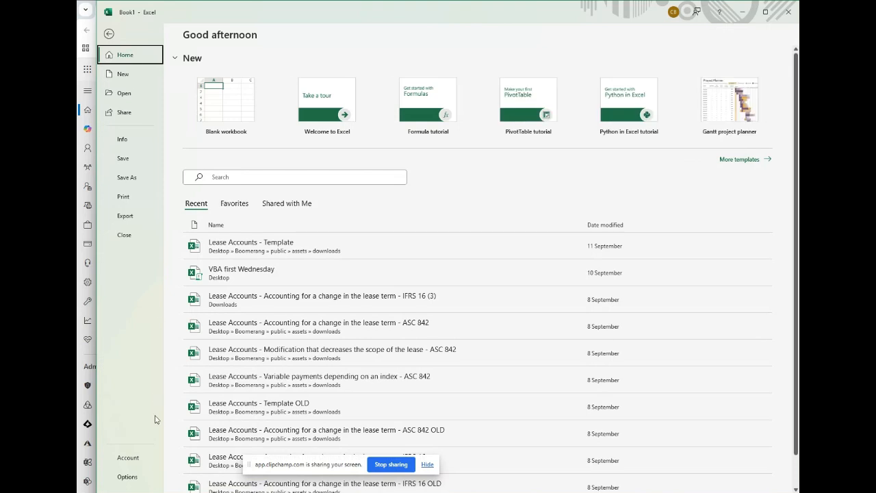
- View the account and product information page, including the Excel version, and return to the blank workbook
click(134, 460)
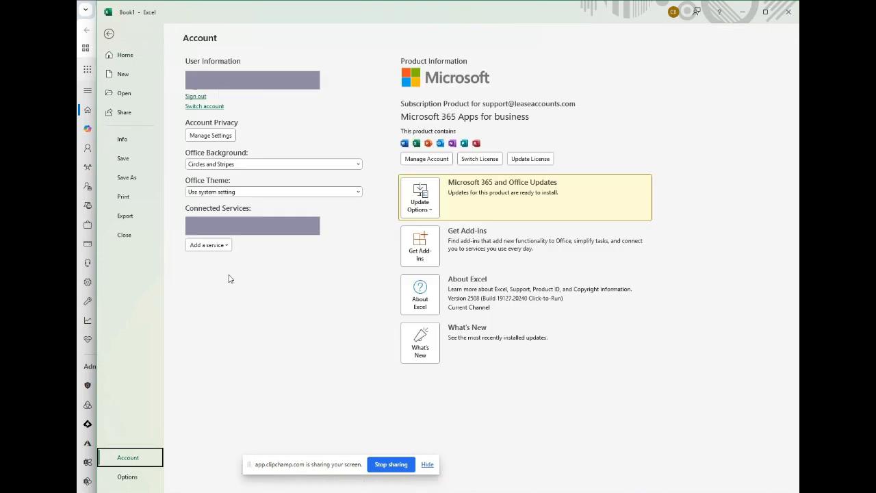
click(109, 33)
click(112, 31)
click(109, 34)
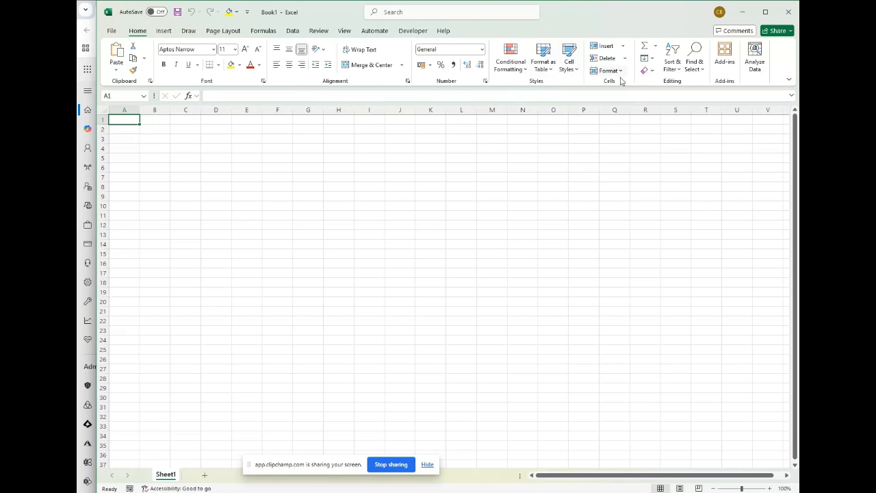
- Search the add-in store for "lease accounts" and add the Lease Accounts add-in to the workbook
click(726, 56)
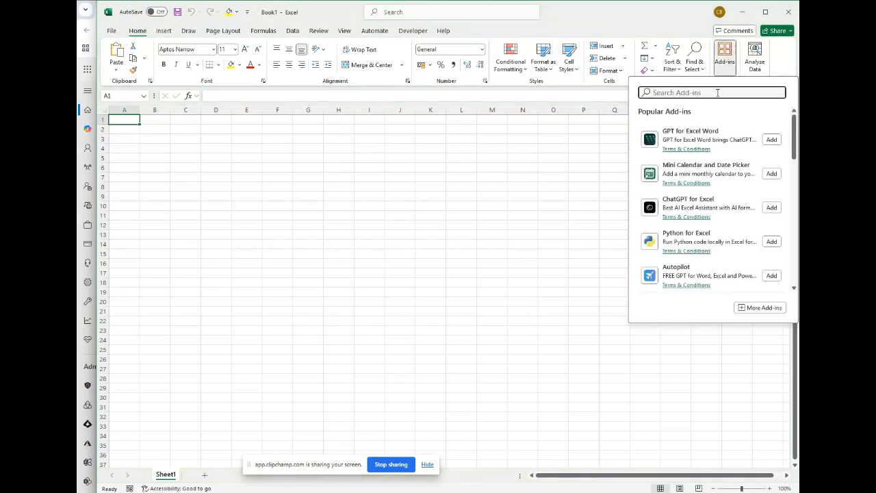
text(lease accounts)
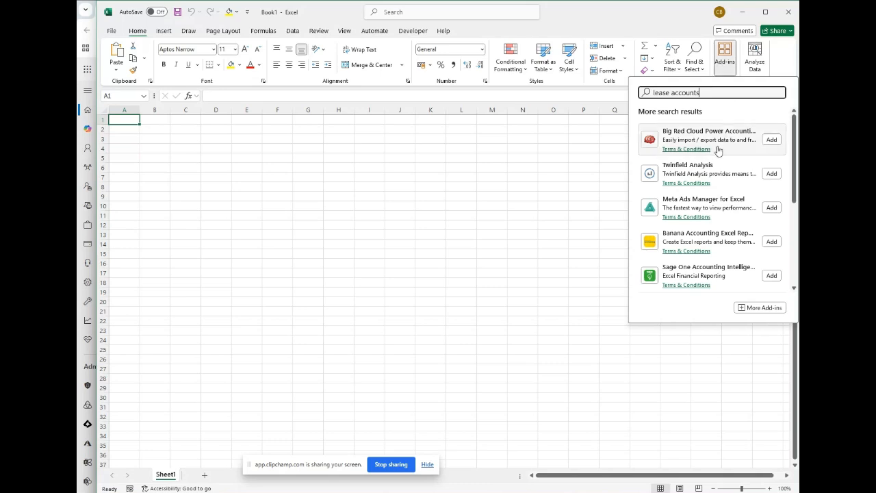
scroll(712, 205, down, 1)
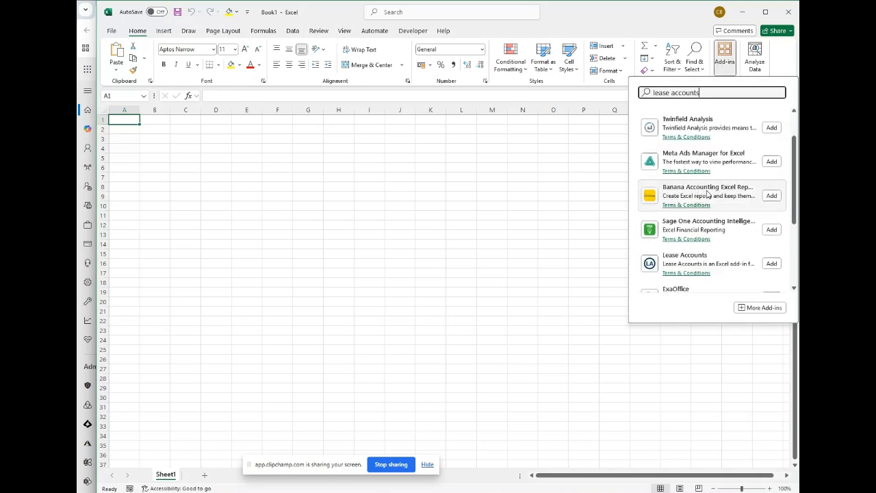
click(770, 263)
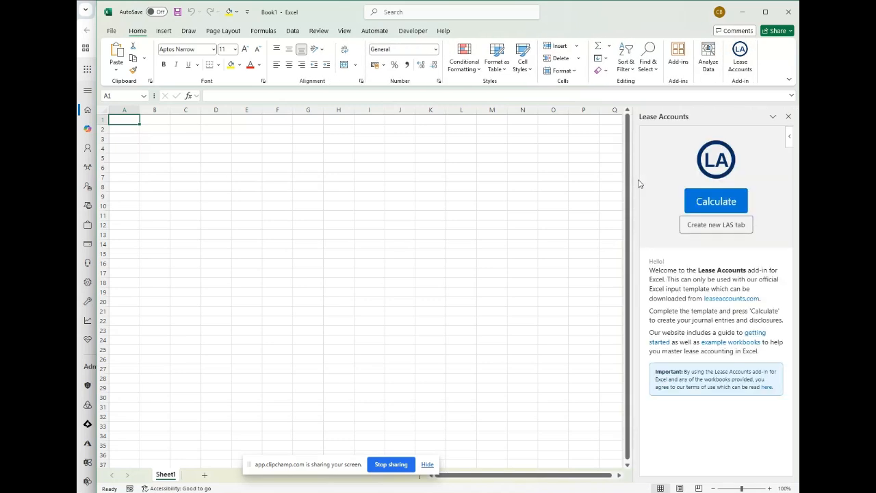
- Switch to the Microsoft 365 admin center in the browser and open the Integrated apps settings
click(354, 492)
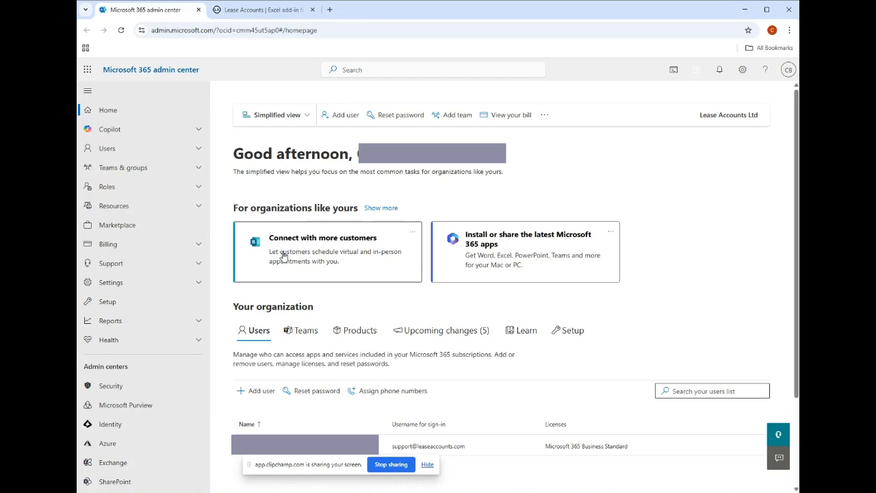
click(117, 282)
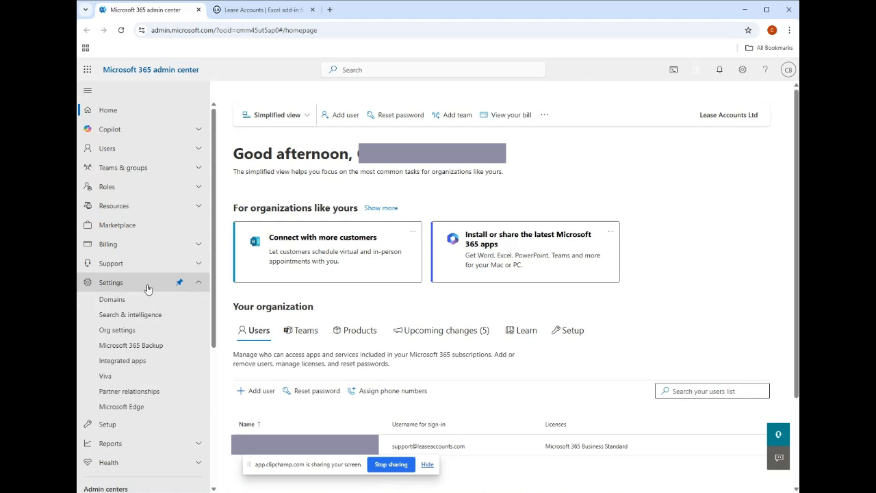
click(143, 362)
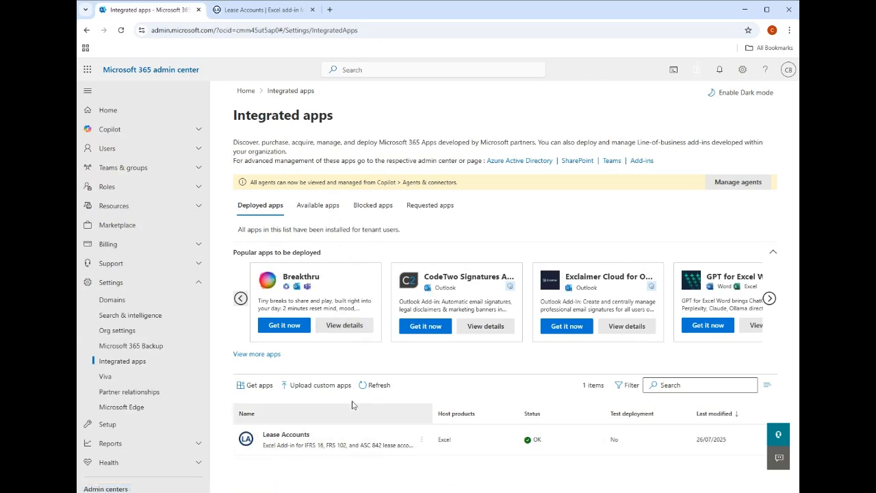
- Open the AppSource catalogue for getting new apps and search it for "lease accounts"
click(244, 382)
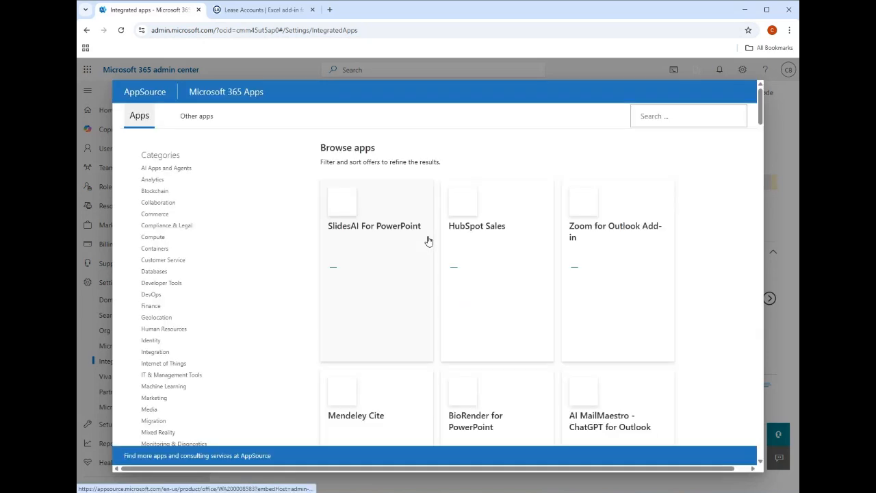
click(658, 115)
text(lease accounts)
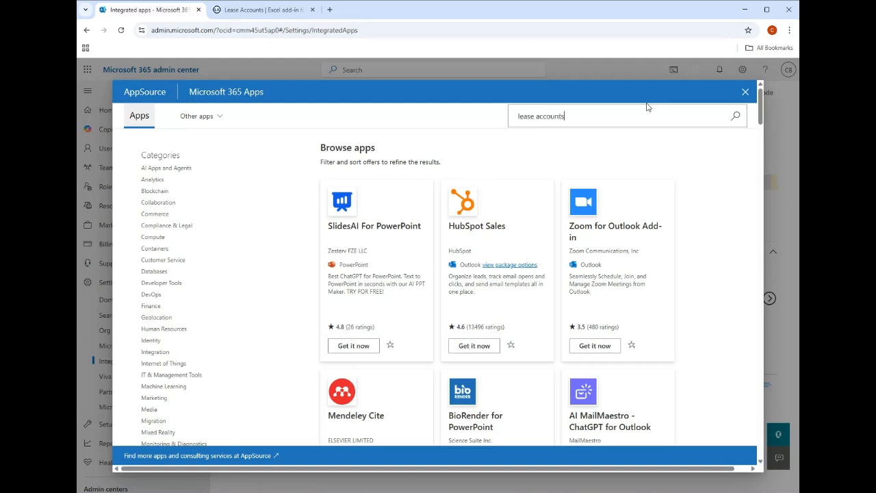
key(Return)
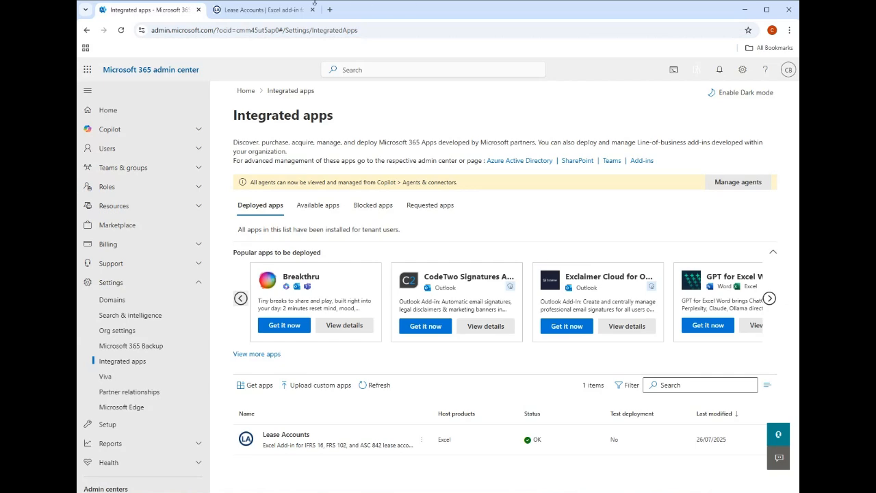
- Download the Lease Accounts Excel template from the getting-started section of leaseaccounts.com and open it in Excel
click(267, 11)
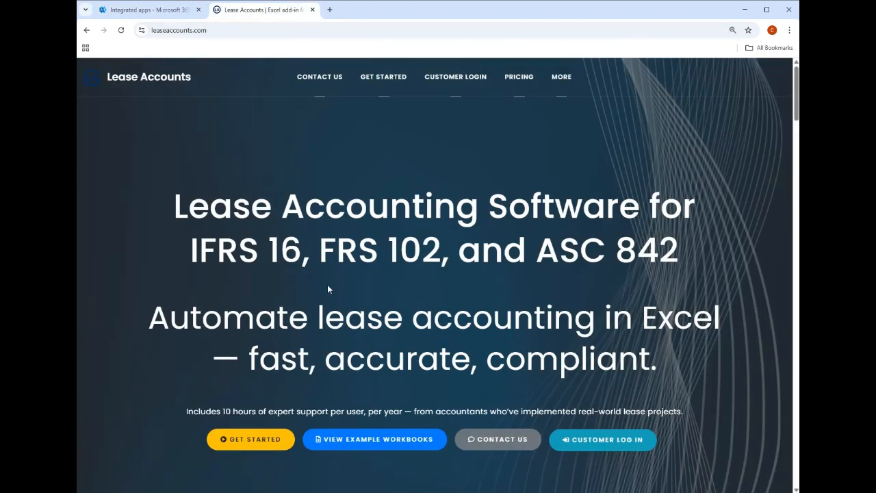
click(253, 442)
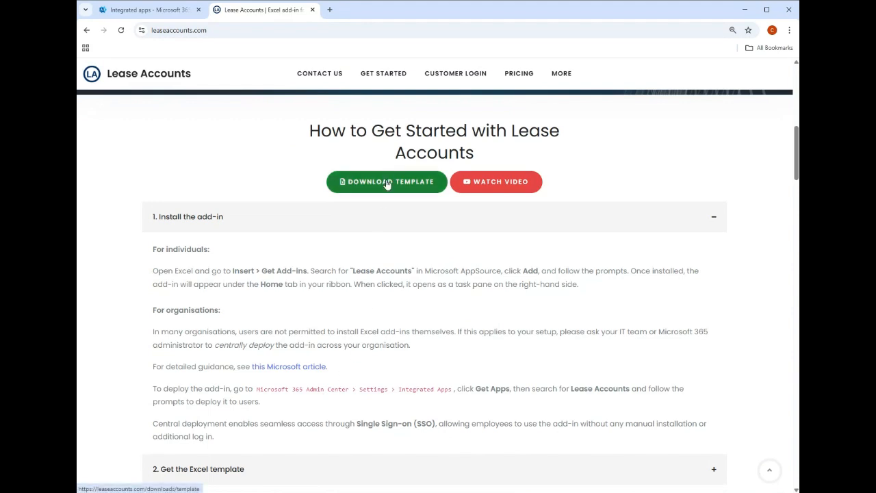
click(387, 185)
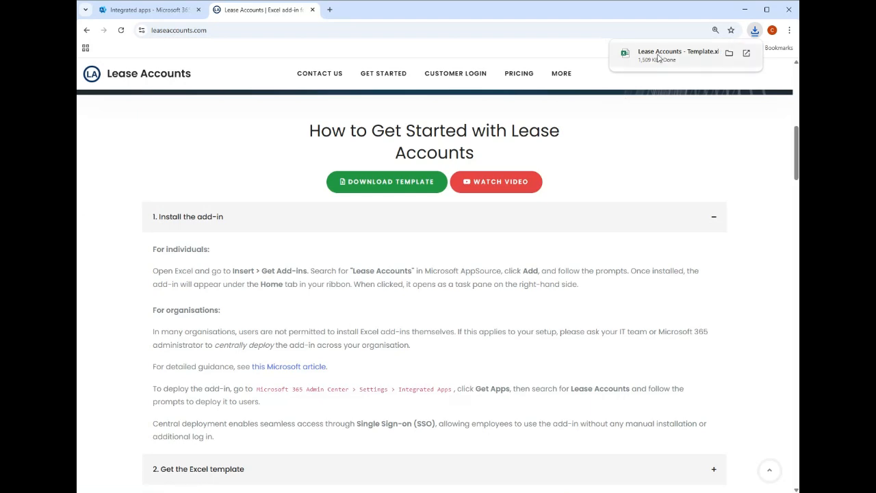
click(657, 58)
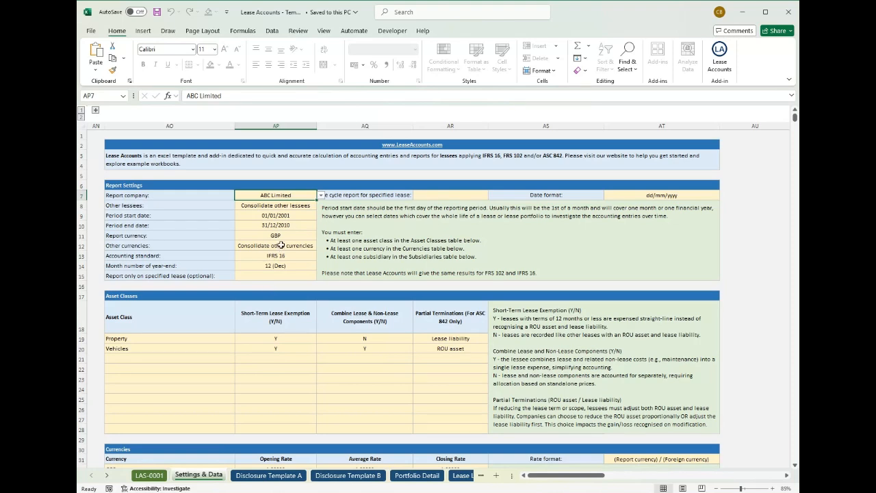
- Examine the Subsidiaries, Asset Classes and Currencies tables on the Settings & Data sheet, including the average and closing rates
scroll(263, 319, down, 7)
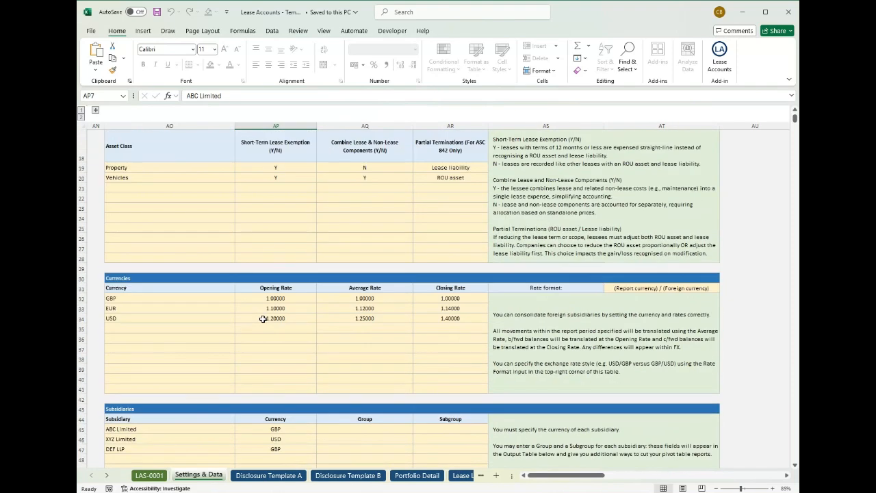
click(134, 381)
drag(134, 381, 205, 401)
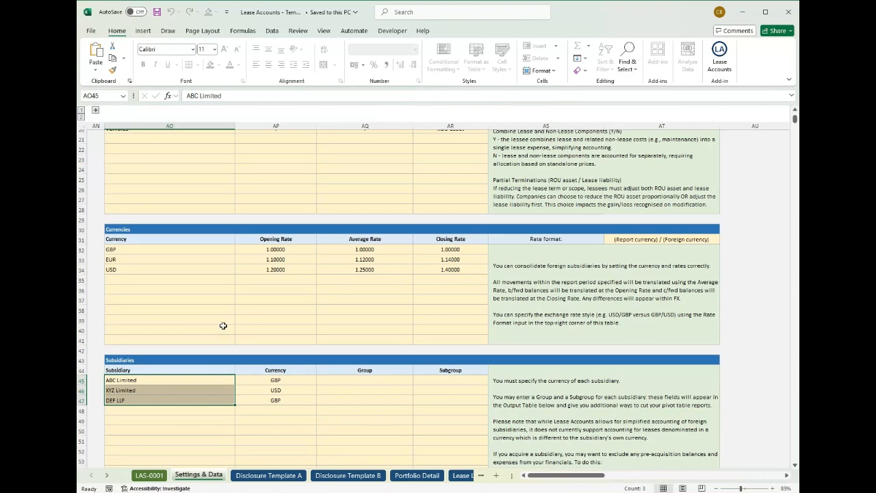
scroll(274, 341, up, 2)
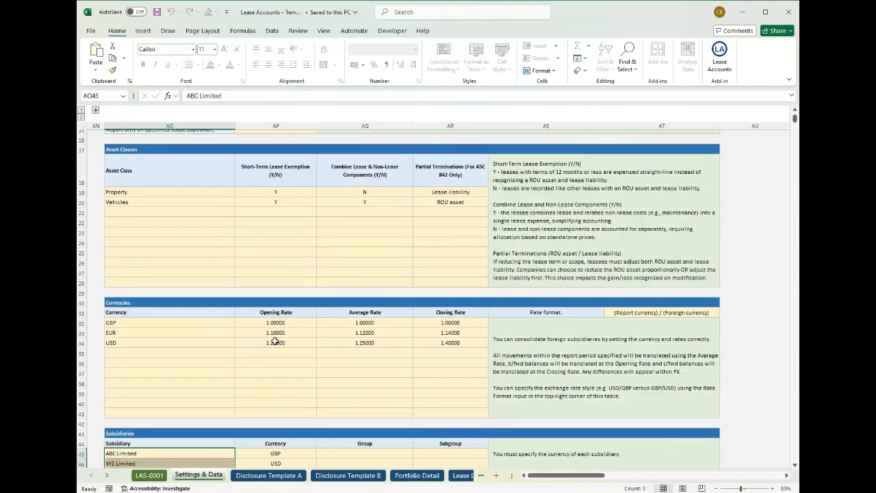
drag(159, 193, 162, 201)
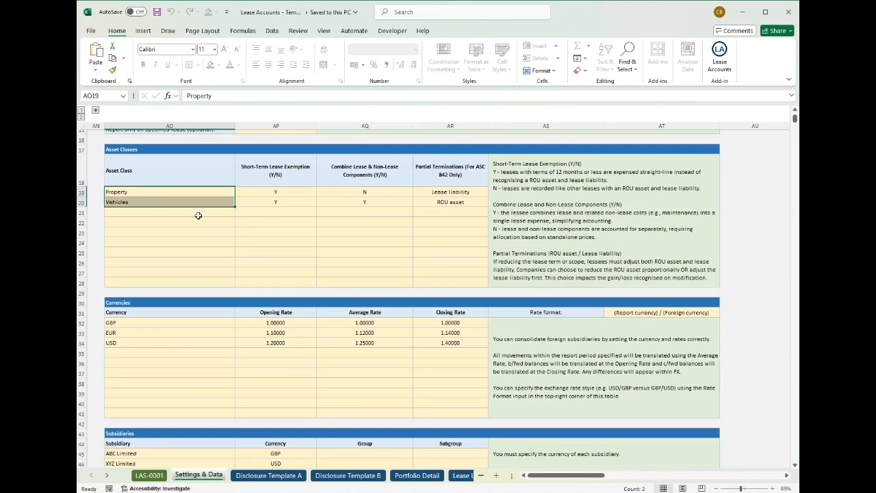
scroll(235, 239, up, 2)
drag(173, 371, 171, 391)
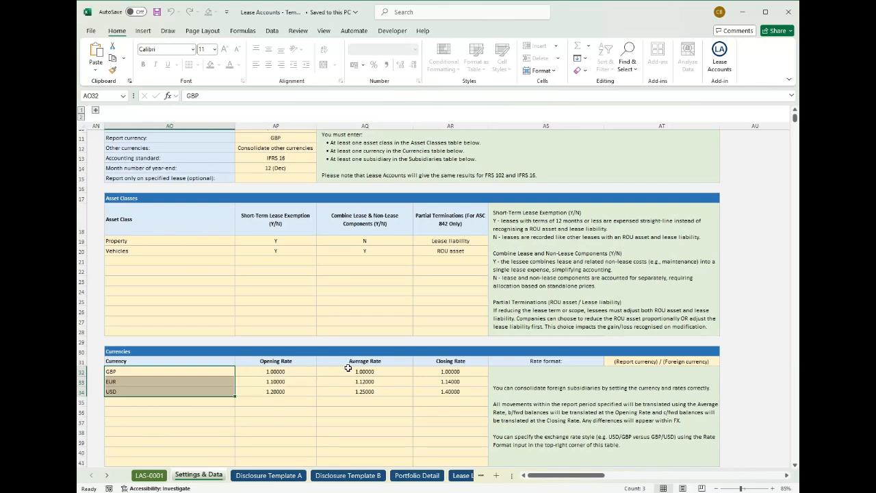
drag(347, 369, 348, 390)
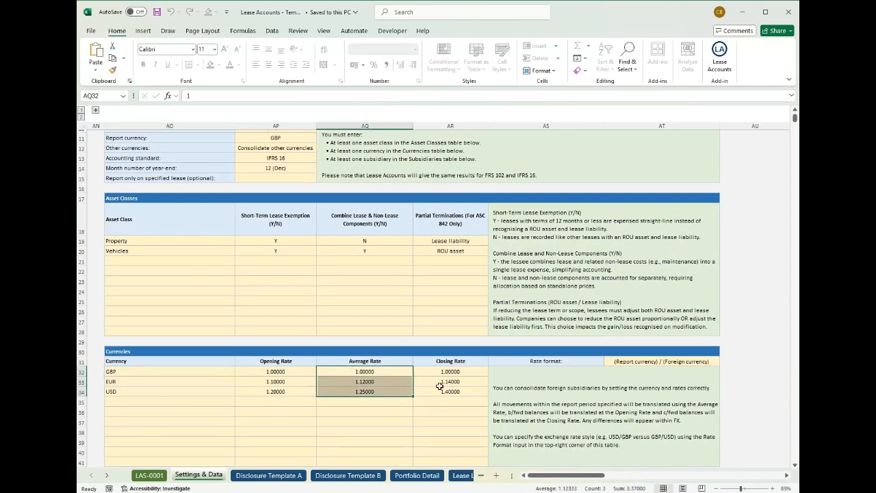
drag(449, 371, 450, 391)
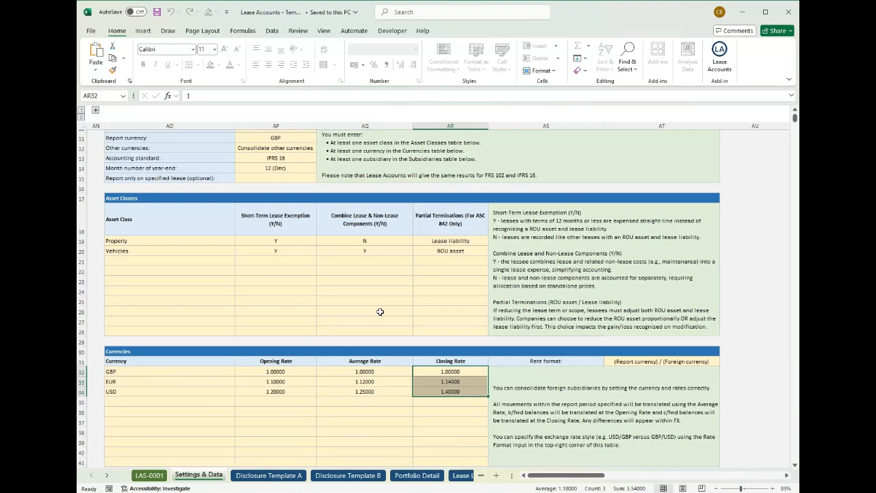
- Set the period start date in Report Settings to 01/12/2011
scroll(380, 312, up, 4)
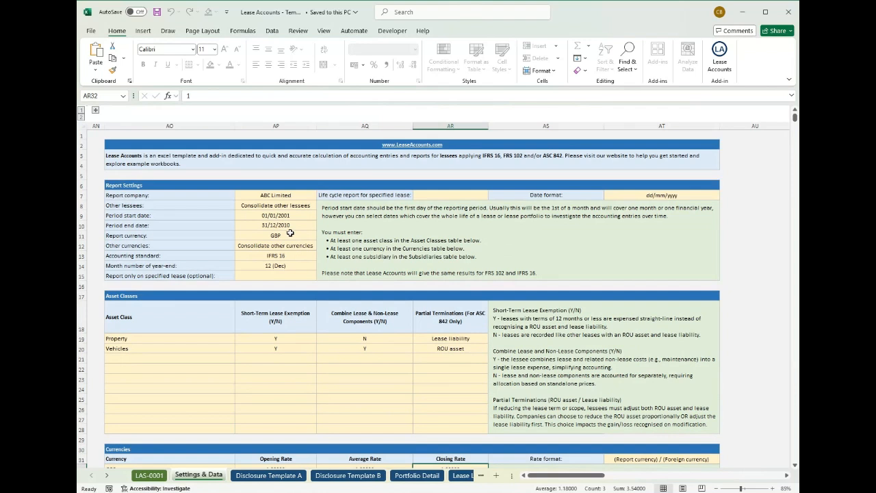
click(292, 223)
click(295, 215)
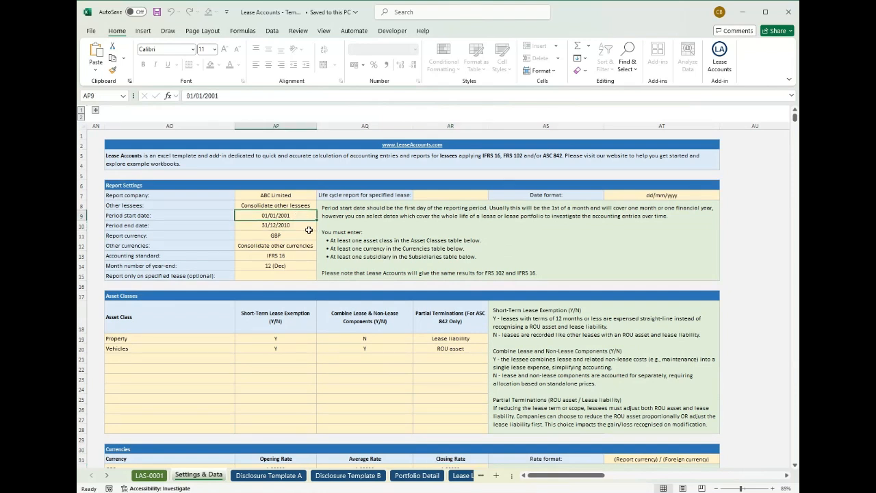
click(197, 95)
key(Delete)
key(Delete)
key(Delete)
key(Delete)
key(Delete)
key(Delete)
key(Delete)
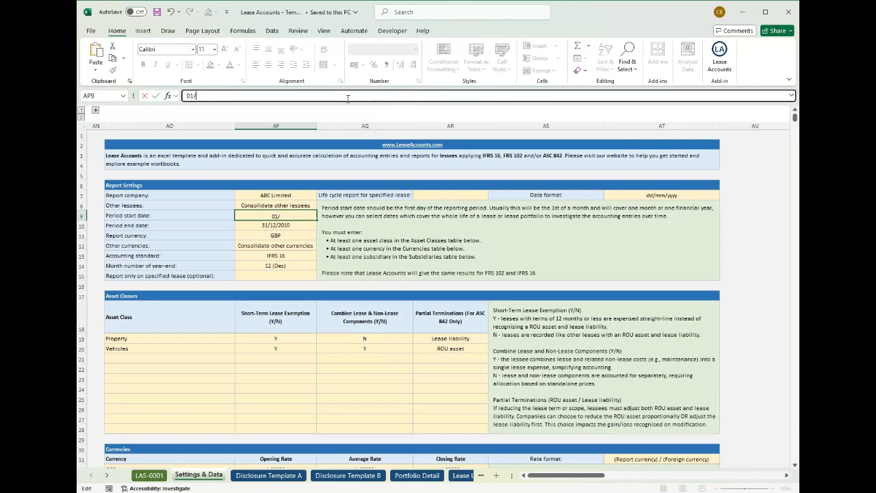
text(12/2011)
key(Return)
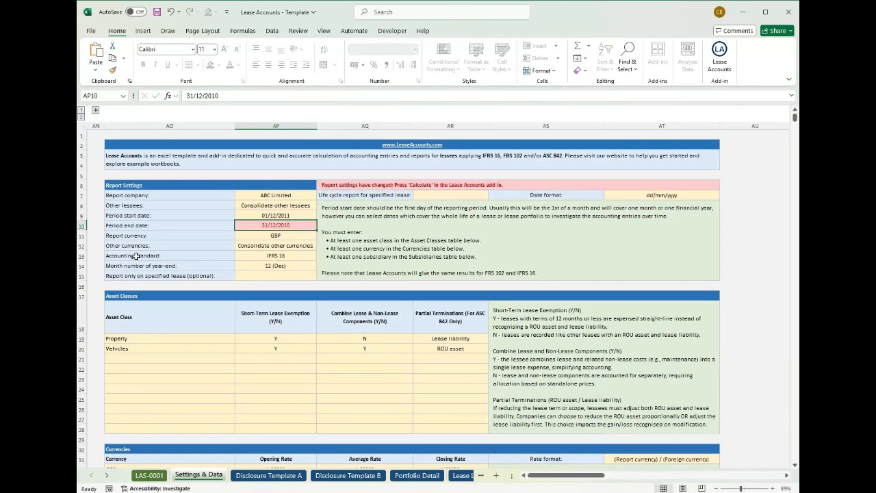
- Set the period end date in Report Settings to 31/12/2011
text(31/)
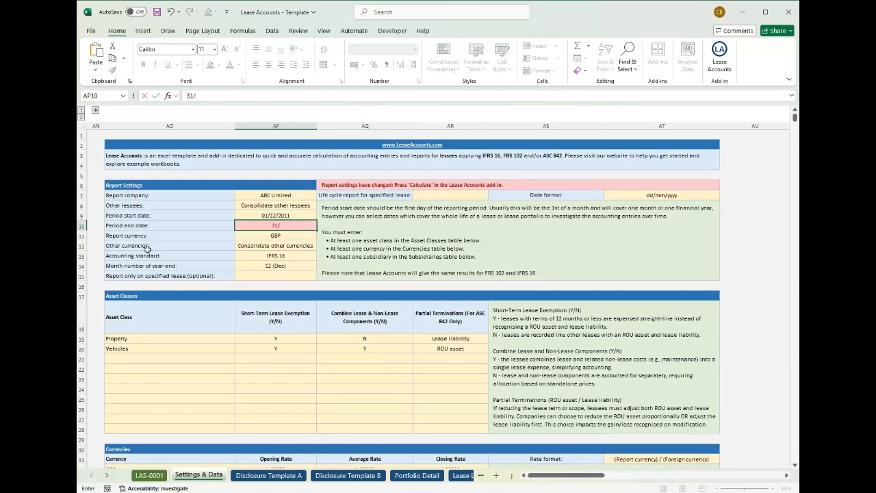
text(12/2011)
key(Return)
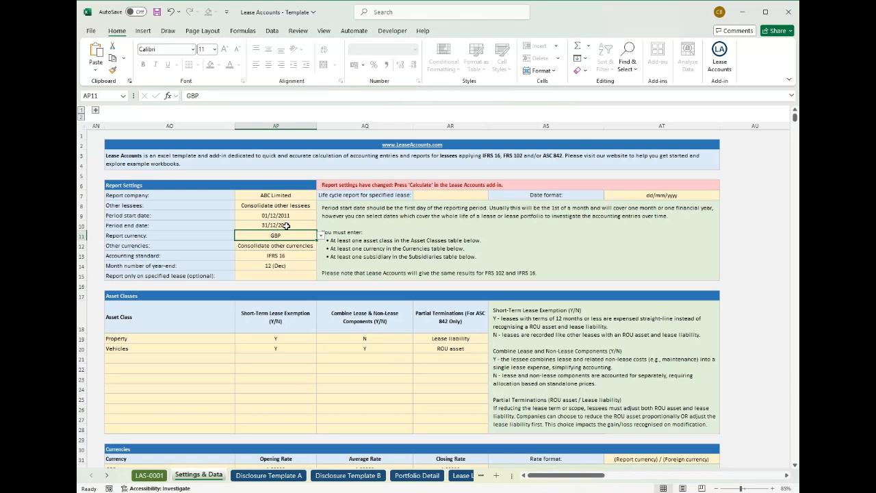
- Choose "Consolidate other currencies" for the Other currencies report setting
click(292, 248)
click(320, 245)
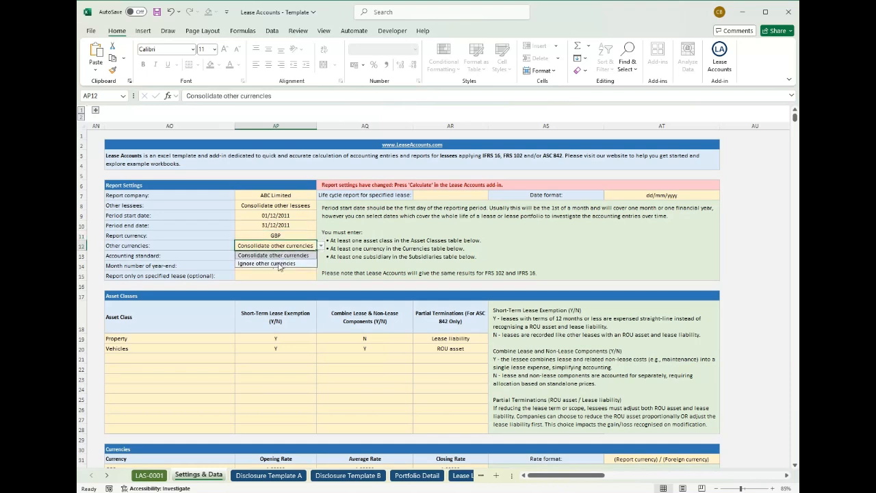
click(287, 255)
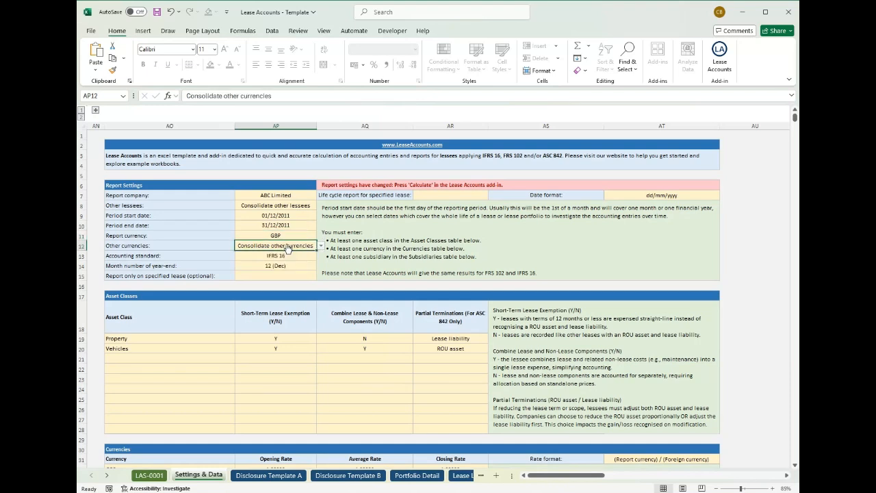
- Review the accounting standard, the date format and the exchange rate format of the Currencies table
click(290, 258)
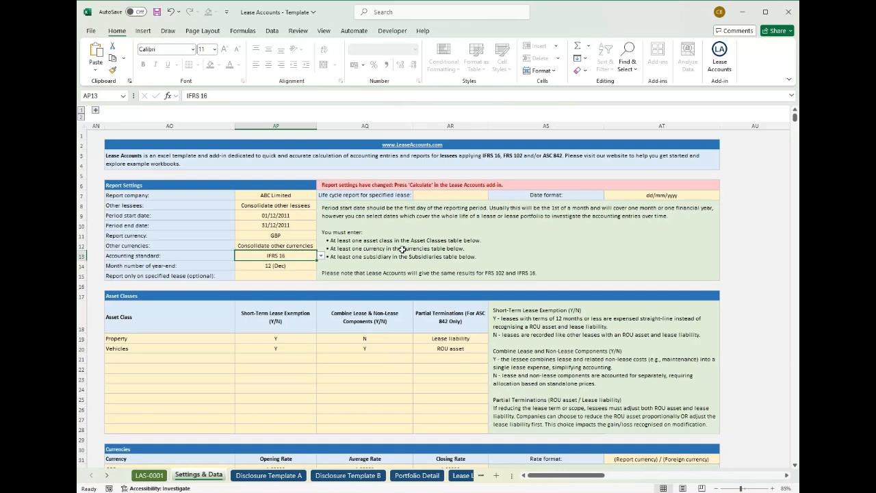
click(651, 199)
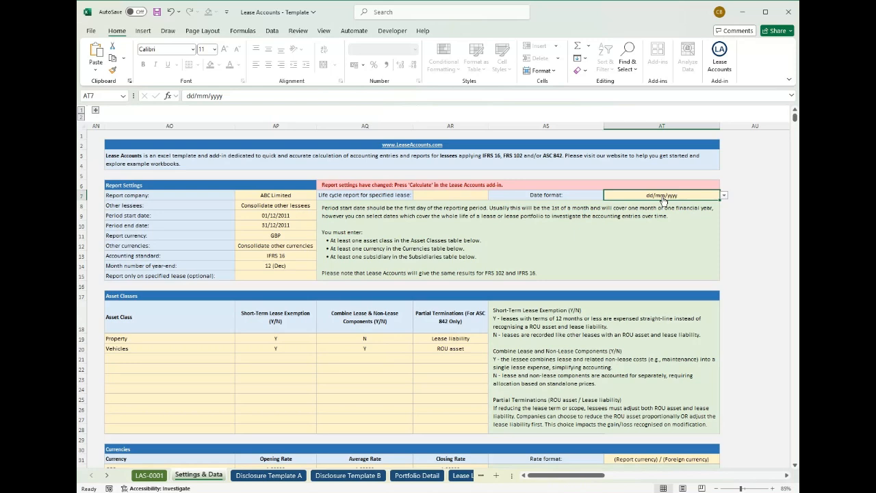
scroll(607, 274, down, 2)
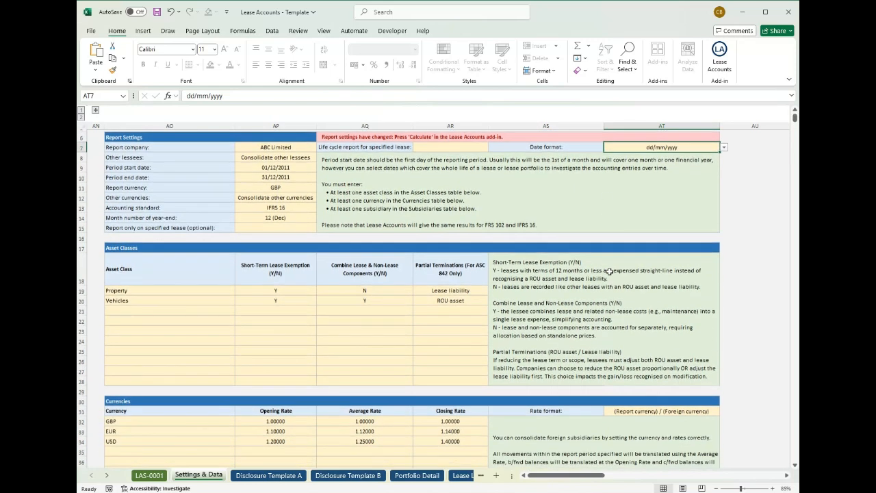
click(642, 411)
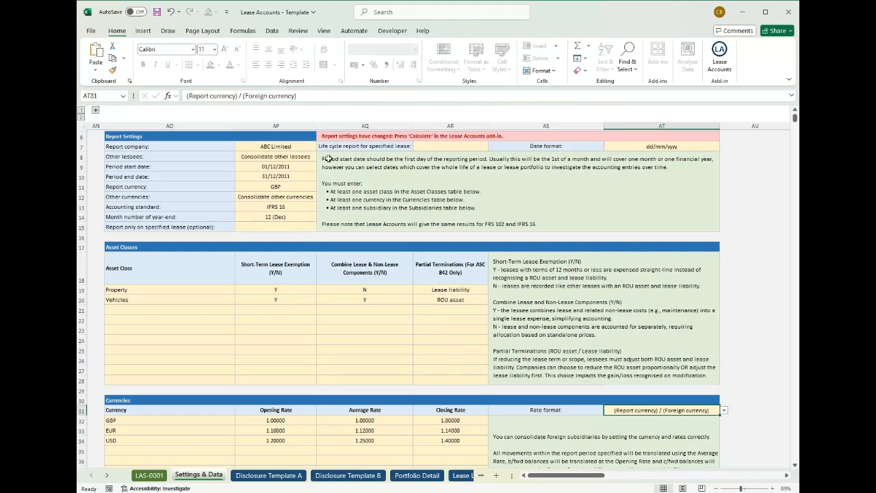
- Review the optional life cycle report and specified-lease settings, checking the ID on the LAS-0001 sheet they refer to
scroll(367, 182, up, 1)
click(440, 173)
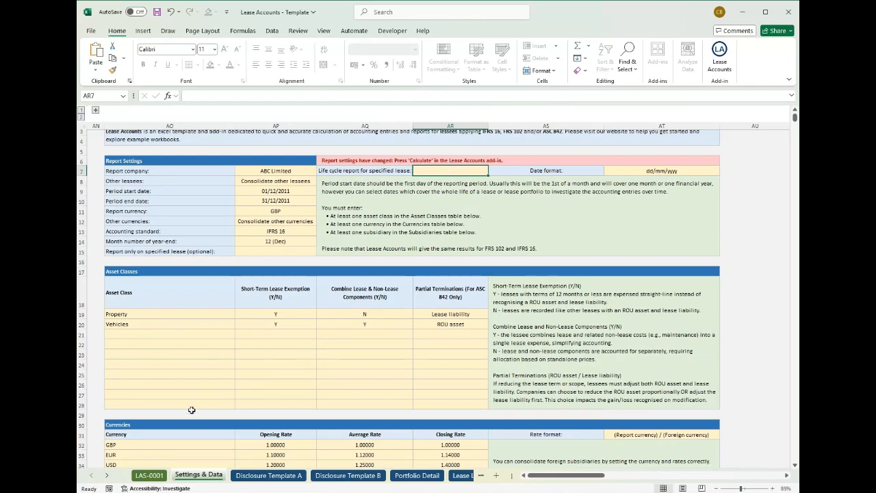
click(150, 475)
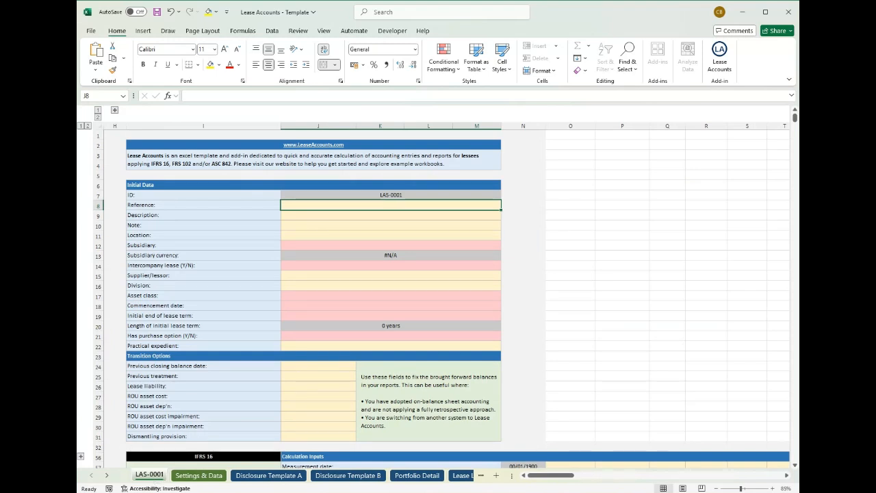
click(198, 475)
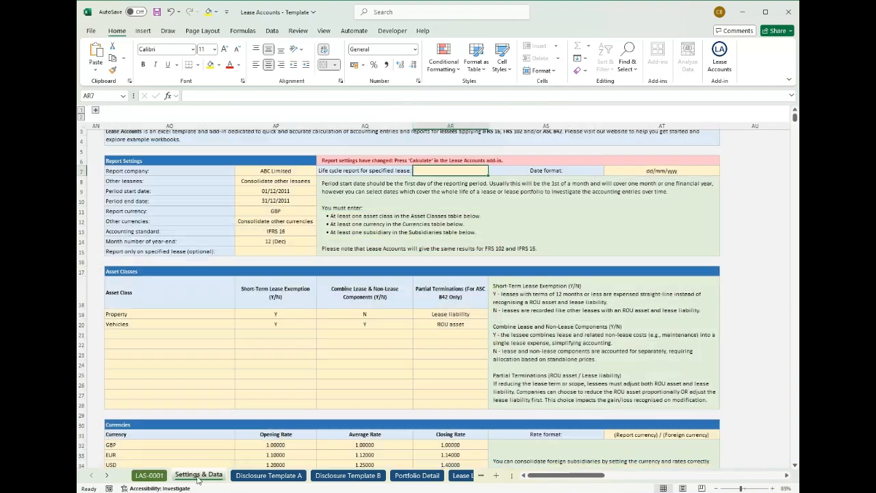
click(284, 251)
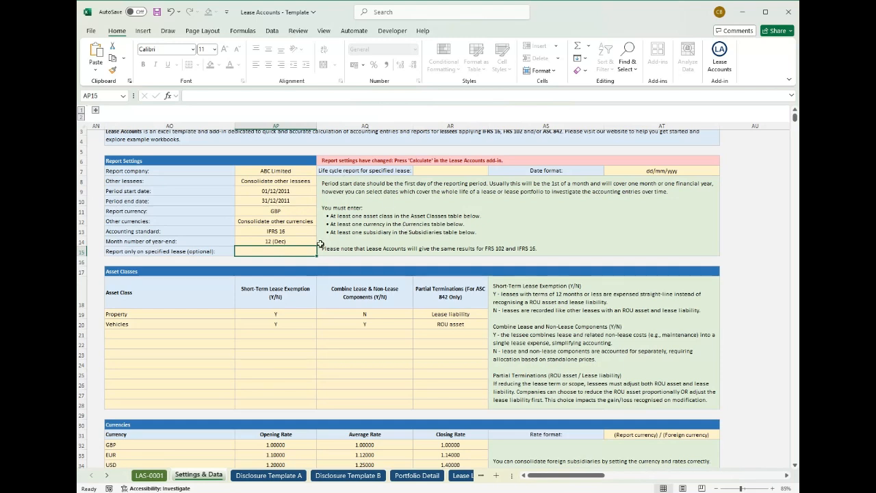
- Create a new LAS tab with the Lease Accounts add-in, accepting the reminder about unsaved changes
click(719, 59)
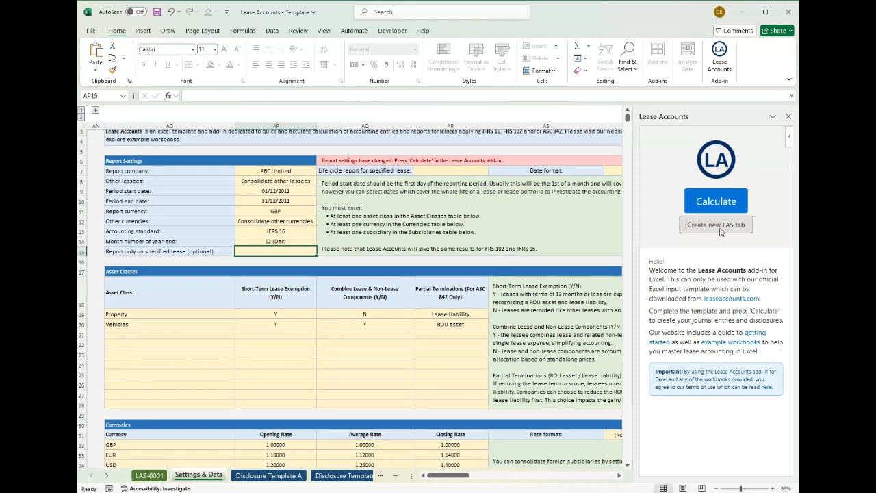
click(720, 230)
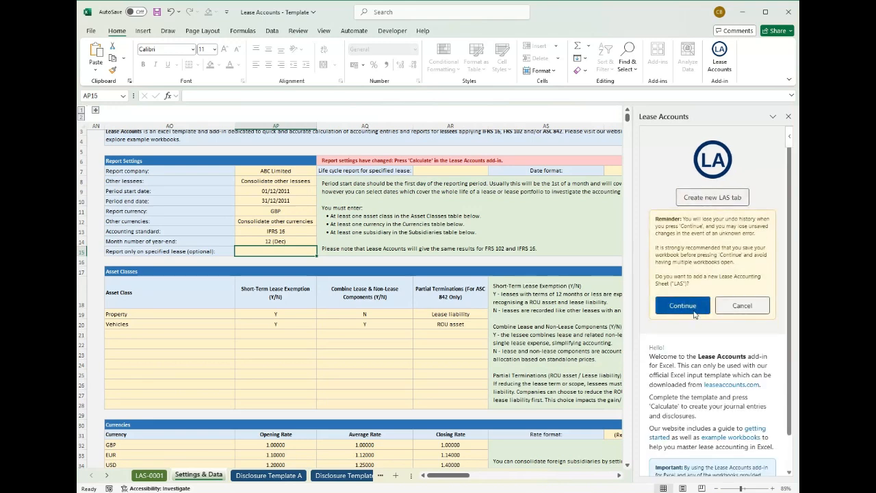
click(683, 305)
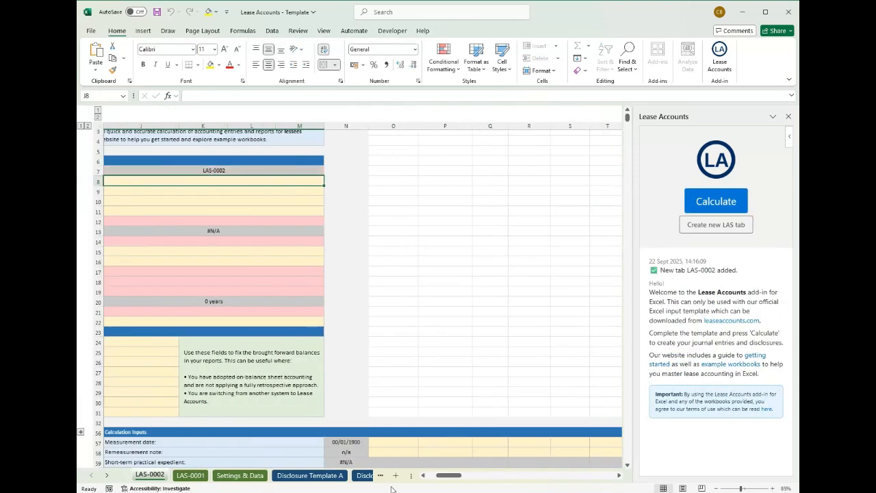
- Delete the LAS-0002 sheet and keep LAS-0001 as the only lease sheet
click(191, 475)
right_click(193, 474)
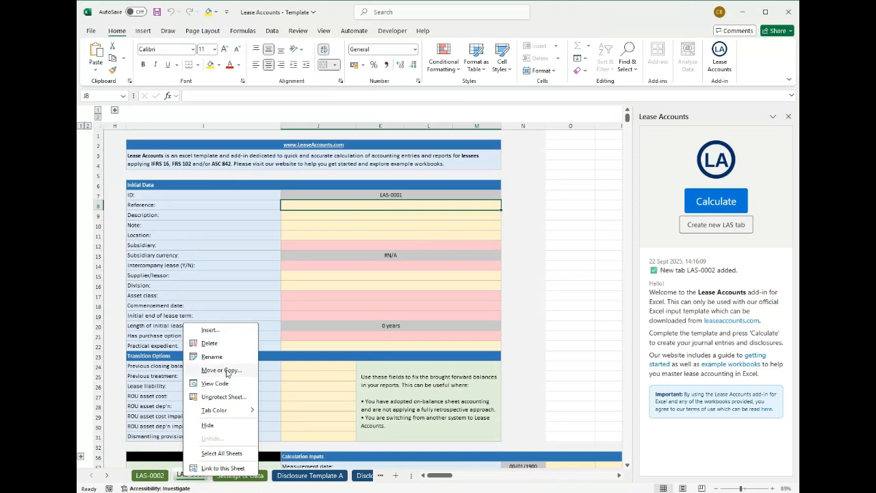
click(161, 481)
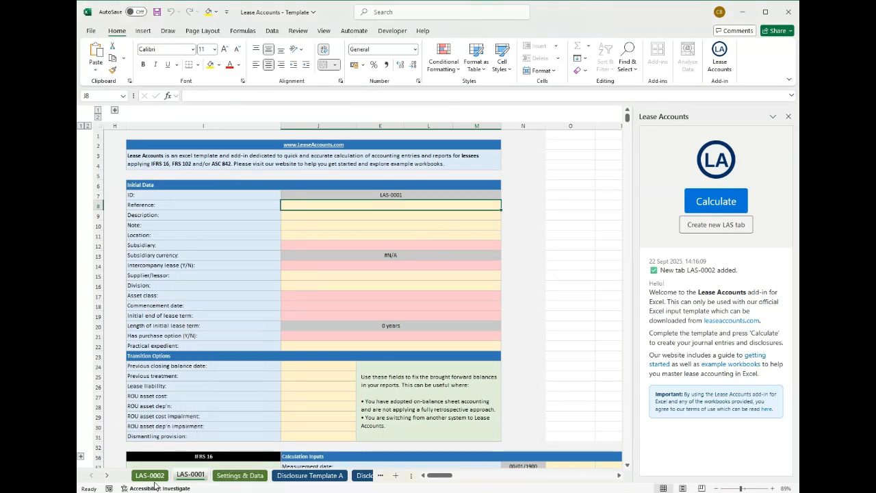
click(161, 479)
right_click(161, 481)
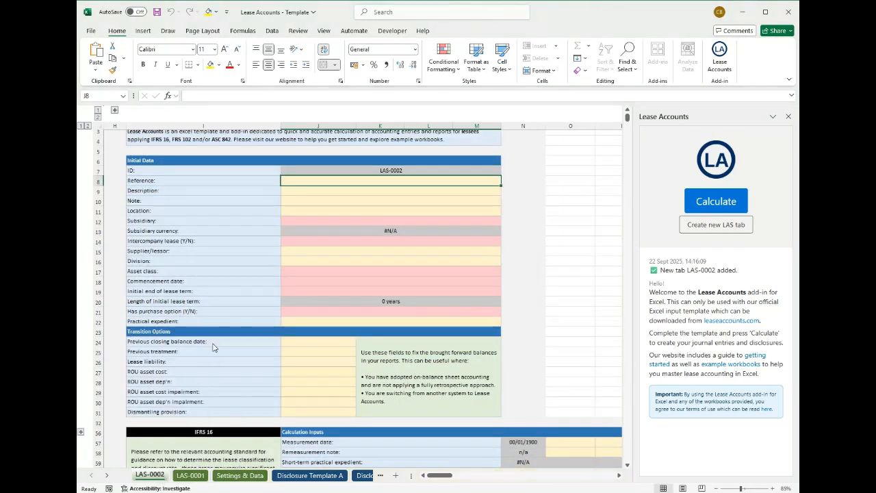
click(205, 345)
click(460, 272)
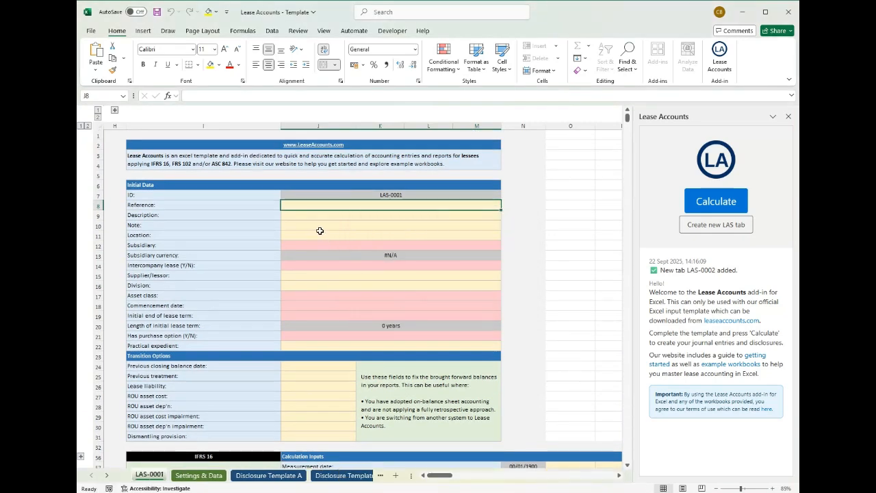
- In the Initial Data of LAS-0001, choose ABC Limited as the subsidiary and set Intercompany lease to N
click(405, 237)
click(403, 250)
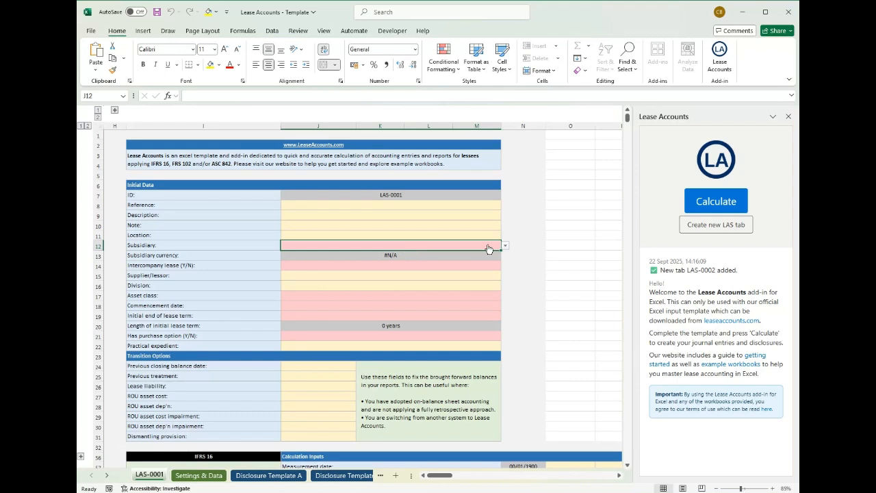
click(504, 247)
click(329, 256)
click(384, 266)
click(505, 267)
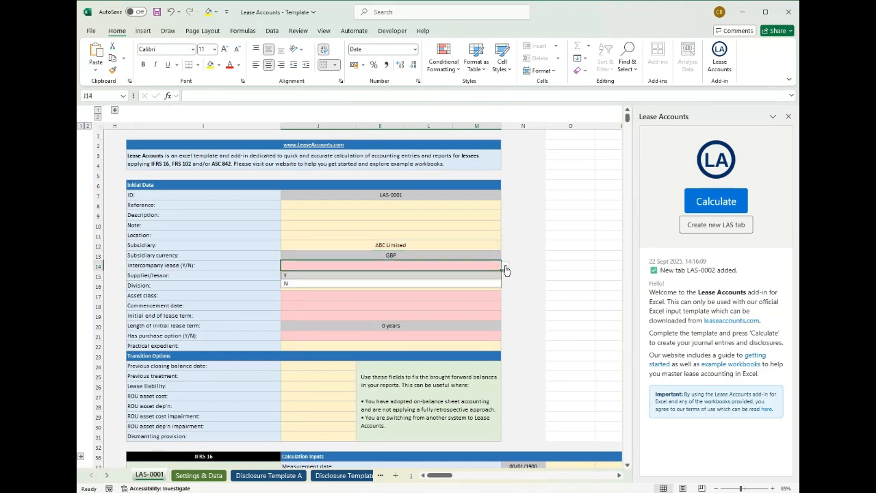
click(292, 283)
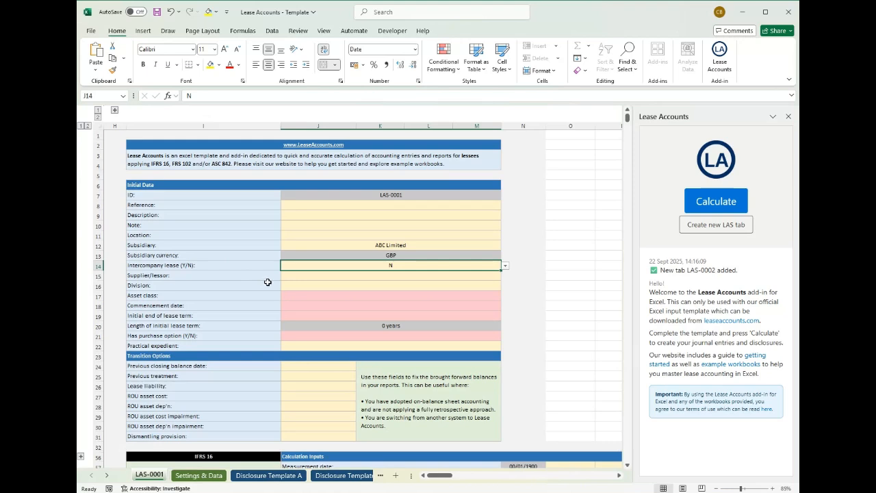
- Choose Property as the asset class in the Initial Data of LAS-0001
click(376, 276)
click(425, 299)
click(505, 296)
click(357, 308)
- Enter 01/02/2011 as the commencement date and 31/01/2015 as the initial end of the lease term
click(357, 308)
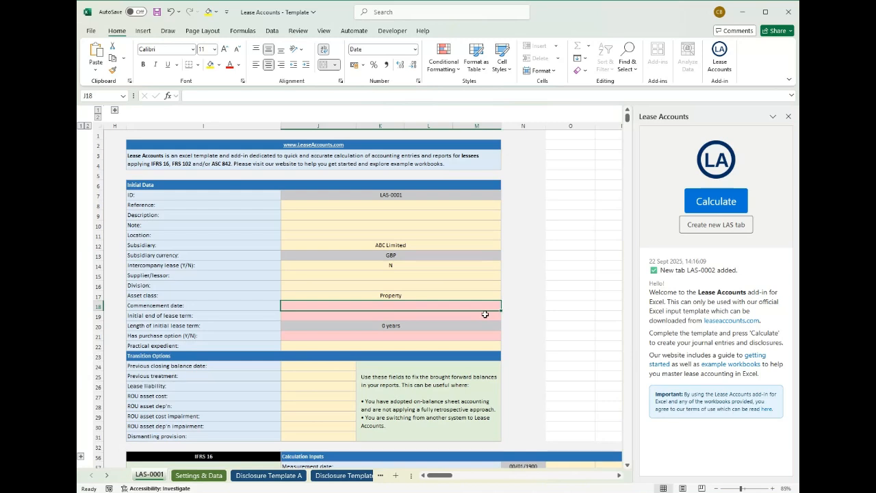
text(1/)
text(2/00)
key(BackSpace)
key(BackSpace)
text(2011)
key(Return)
text(31/)
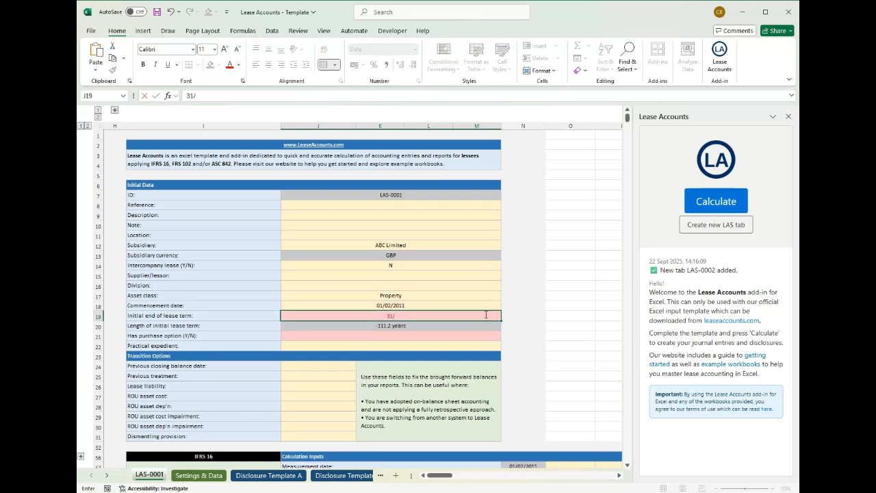
text(01/2015)
key(Return)
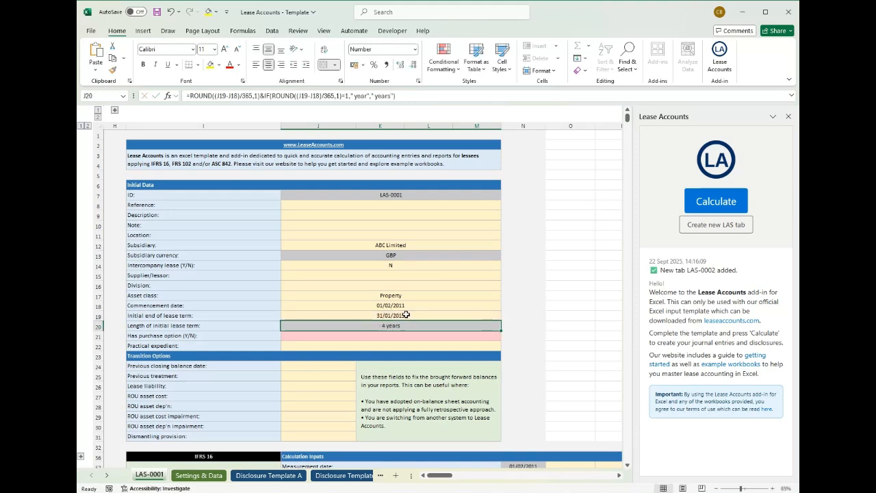
- Set Has purchase option to N for the lease
click(369, 336)
click(505, 336)
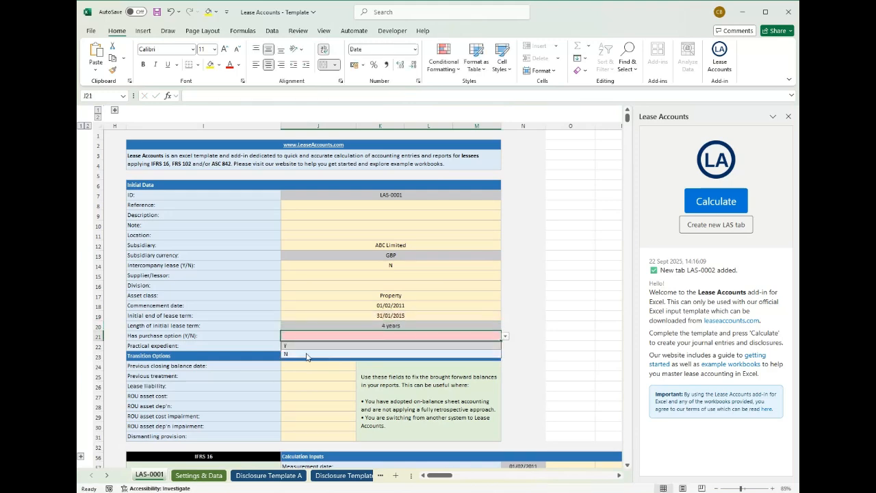
click(390, 356)
- Set the lease classification in the Calculation Inputs to Operating lease
scroll(420, 313, down, 1)
scroll(421, 313, down, 3)
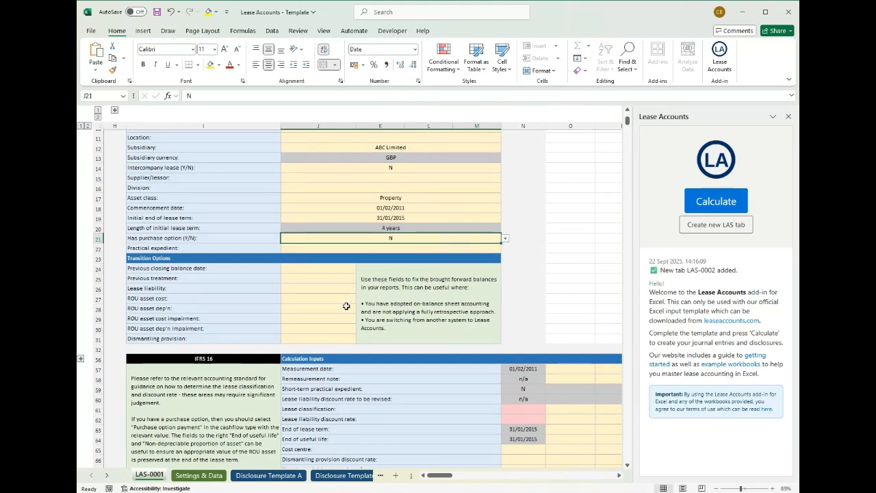
scroll(346, 304, up, 2)
scroll(346, 304, up, 2)
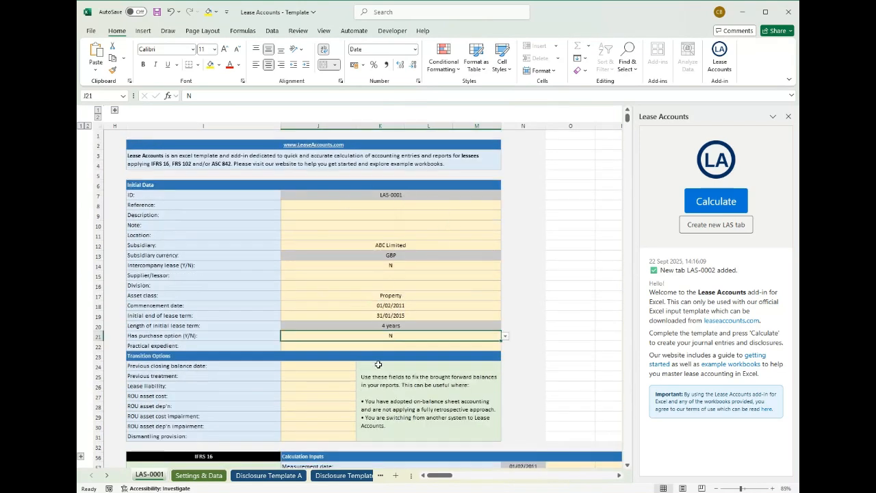
scroll(394, 278, down, 4)
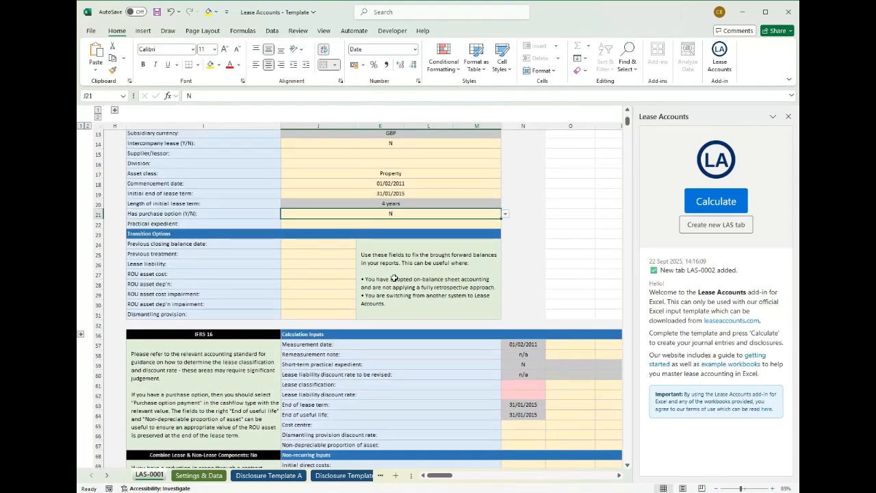
scroll(394, 278, down, 2)
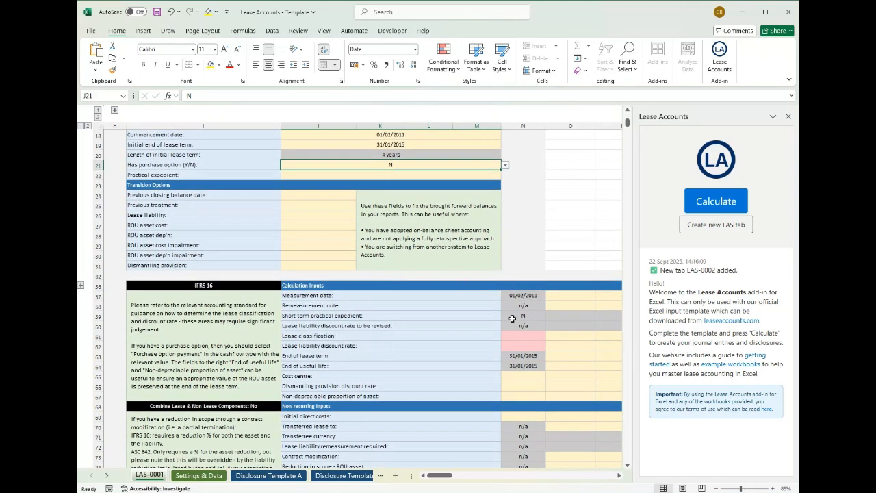
scroll(405, 368, down, 1)
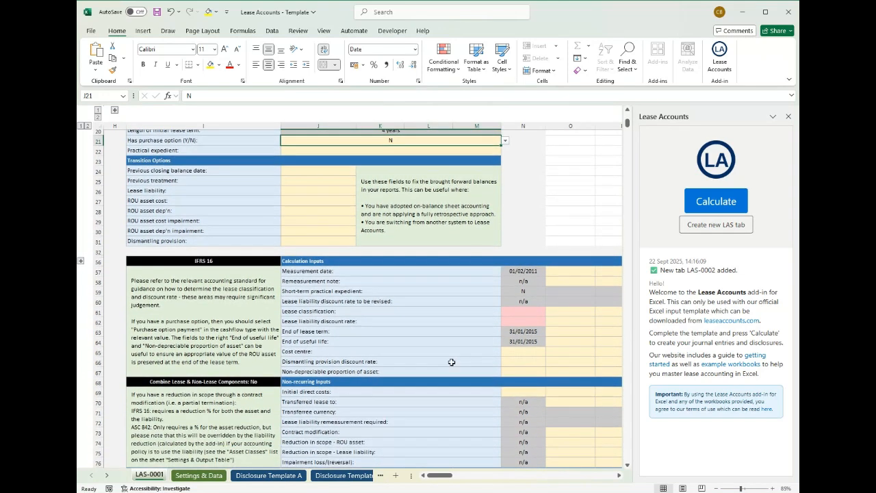
click(538, 311)
click(548, 314)
click(540, 320)
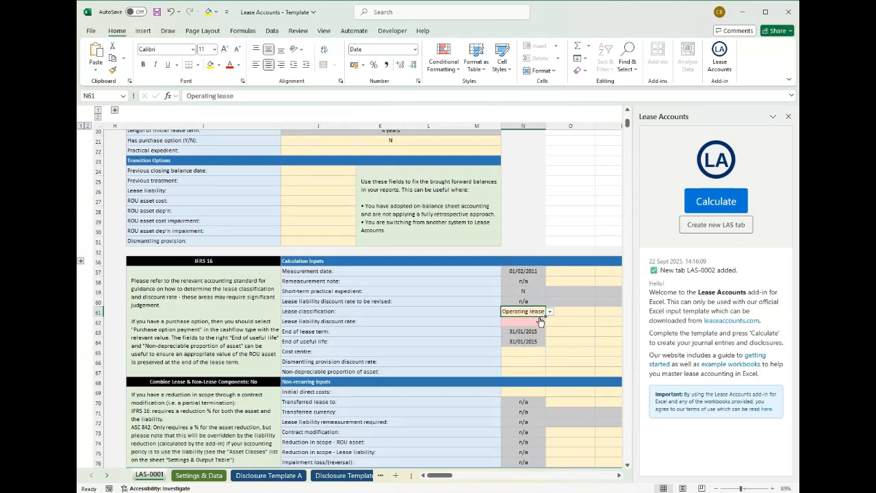
- Check the accounting standard in the Report Settings of the Settings & Data sheet, and return to LAS-0001
scroll(539, 319, up, 2)
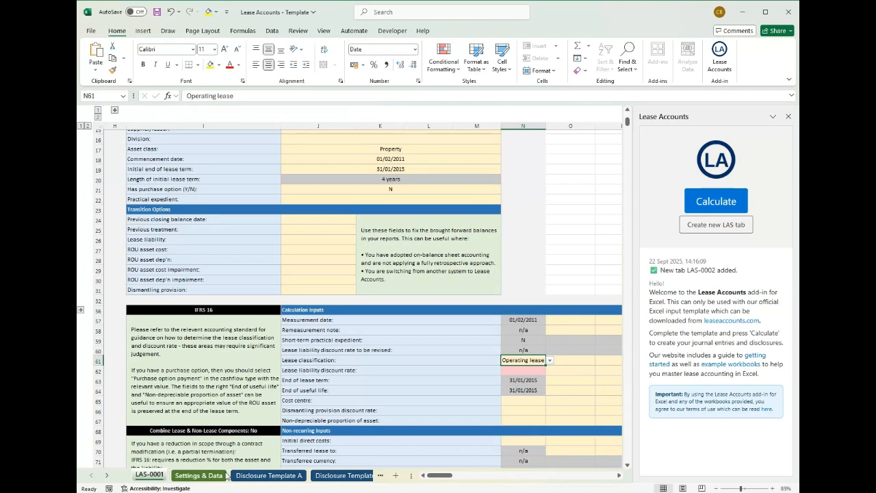
click(196, 479)
click(291, 221)
click(301, 233)
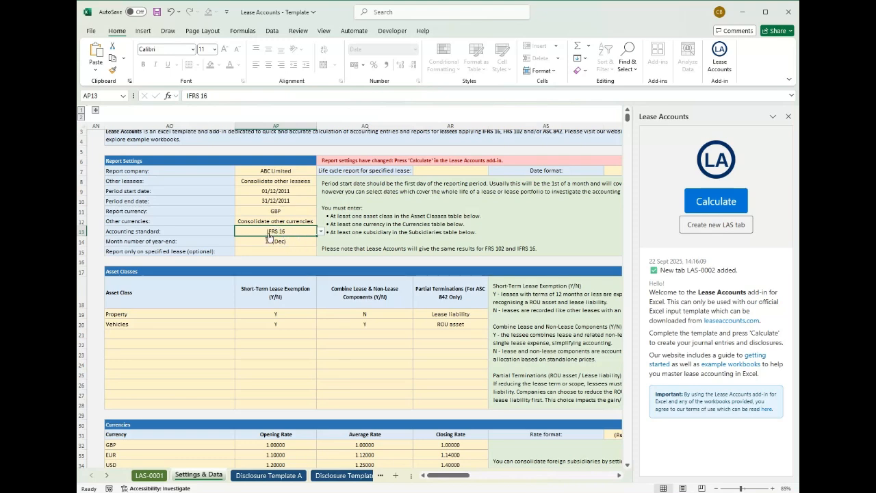
click(146, 477)
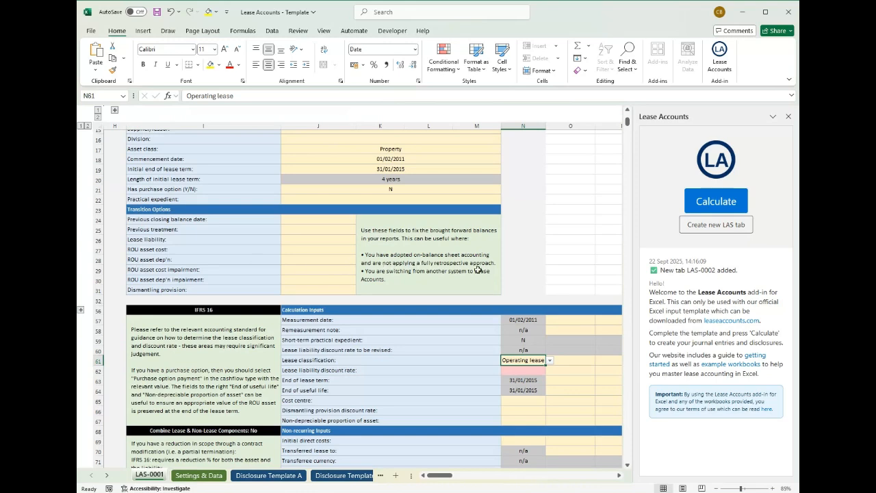
- Set the lease liability discount rate in the Calculation Inputs to 5%
scroll(484, 272, down, 1)
click(536, 346)
text(5)
key(Return)
- Enter initial direct costs of 10000 in the Non-recurring Inputs
scroll(550, 347, down, 2)
scroll(550, 348, down, 2)
click(546, 295)
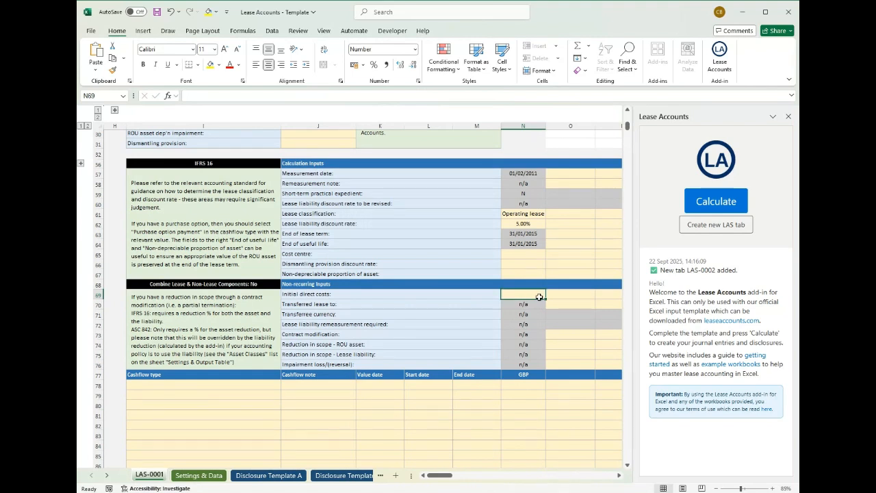
text(10000)
key(Return)
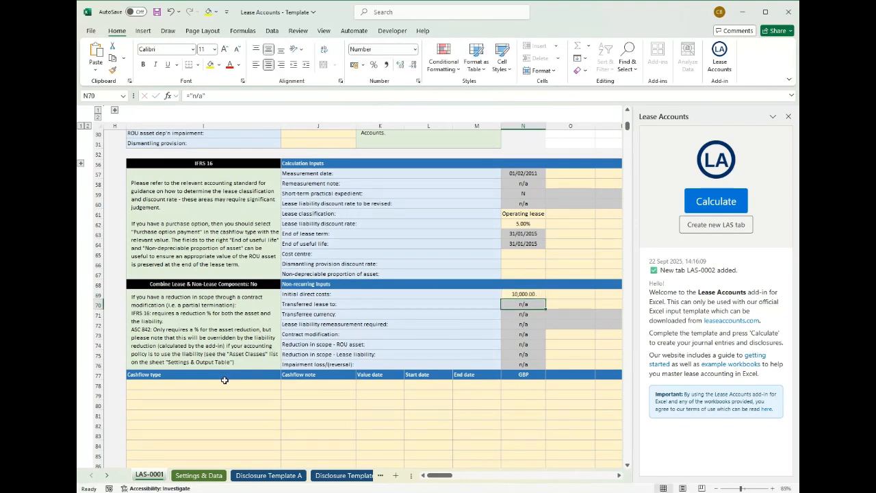
- Choose Fixed lease payment as the cashflow type in the first row of the cashflow table
click(225, 385)
scroll(402, 369, down, 1)
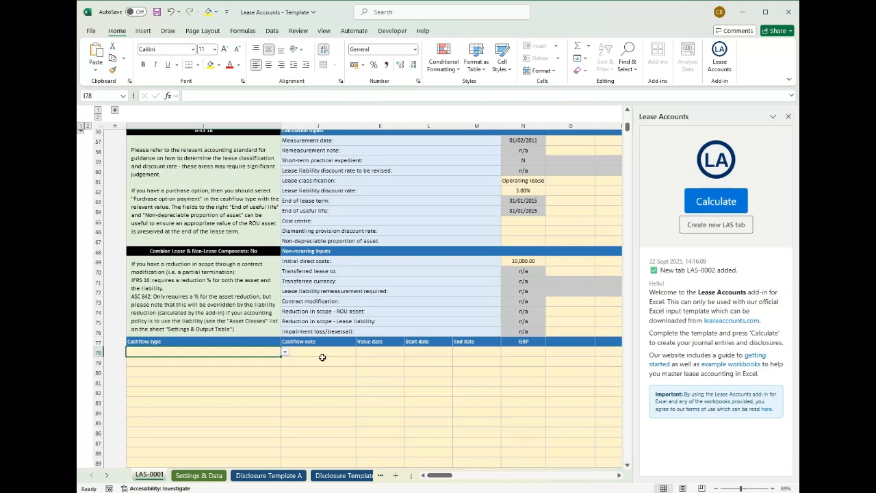
click(285, 352)
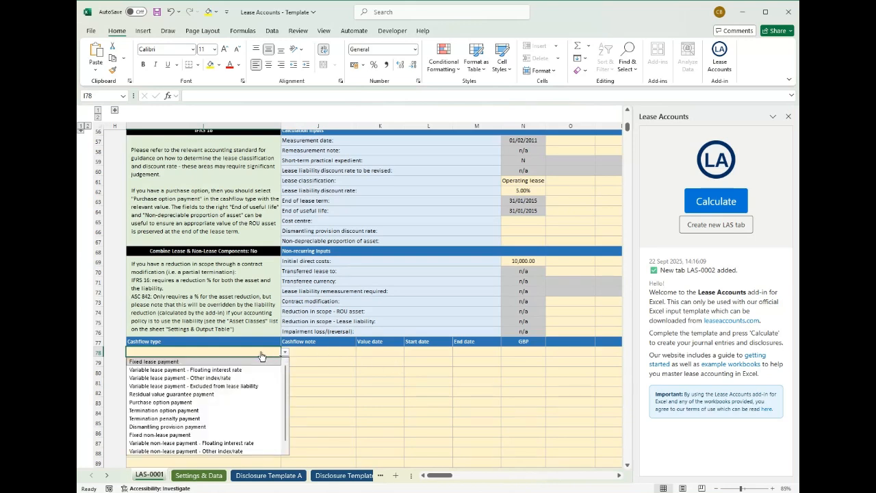
click(191, 365)
- Enter value dates 01/02/2011 and 01/02/2012 in the first two cashflow rows, and extend the yearly series to 01/02/2014
click(380, 352)
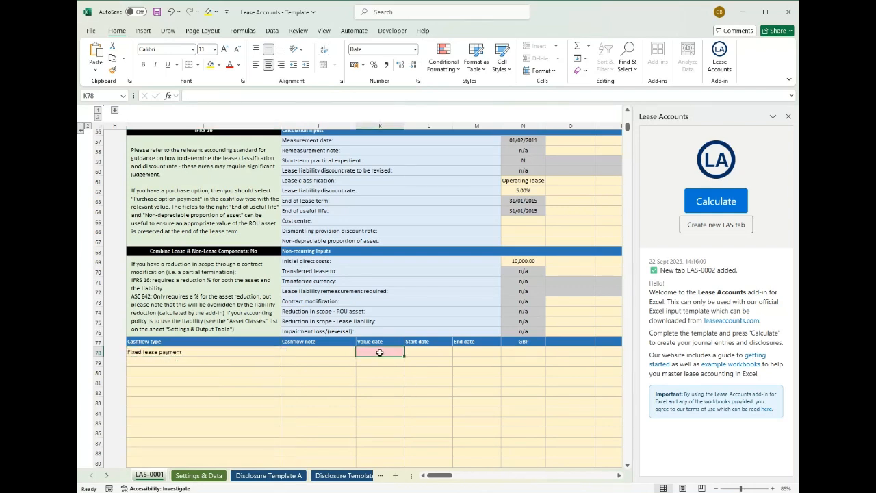
text(1/01/2011)
key(Return)
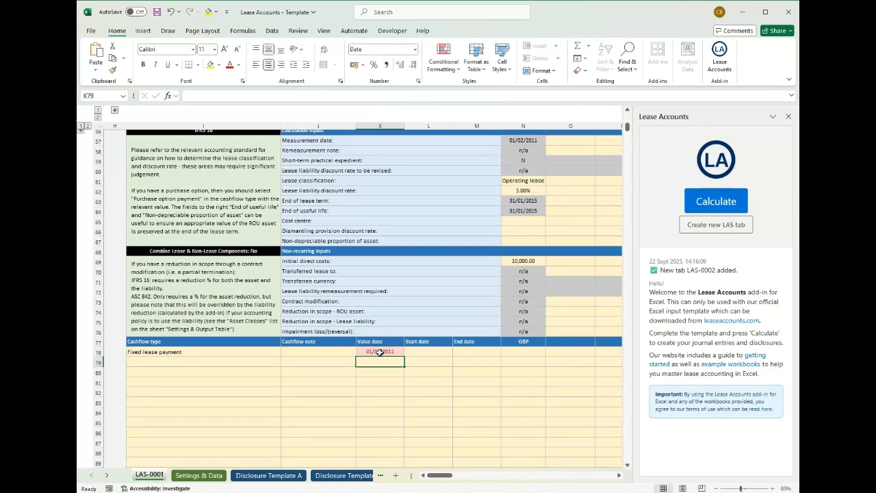
text(1/2/2012)
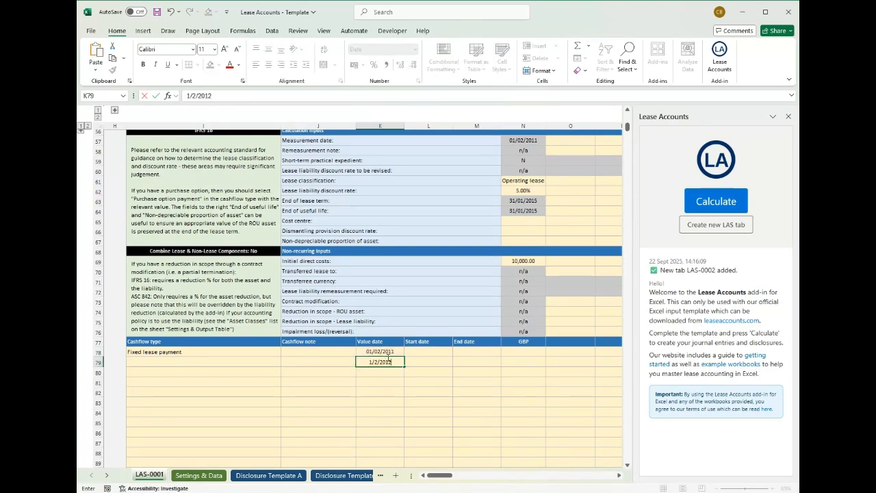
key(Return)
drag(392, 356, 404, 387)
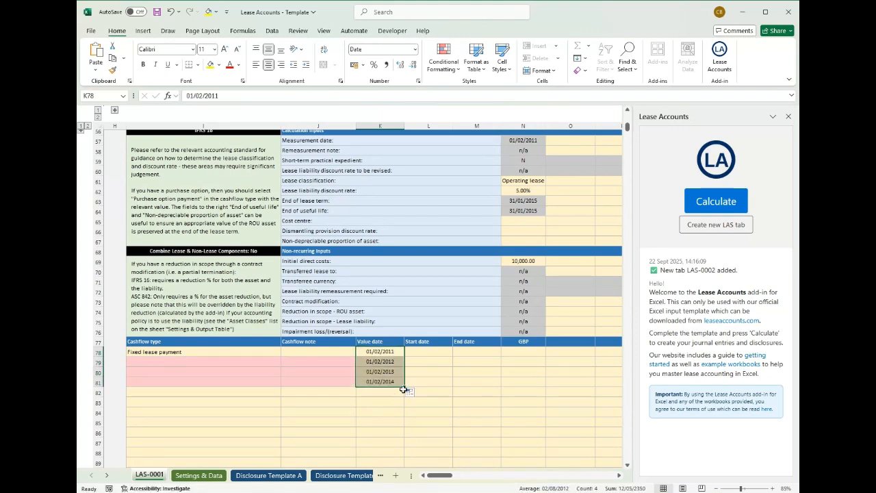
- Copy the Fixed lease payment cashflow type down to the next three dated cashflow rows
click(172, 355)
click(285, 351)
click(280, 359)
click(284, 352)
click(280, 361)
key(ctrl+c)
drag(278, 352, 259, 381)
key(Return)
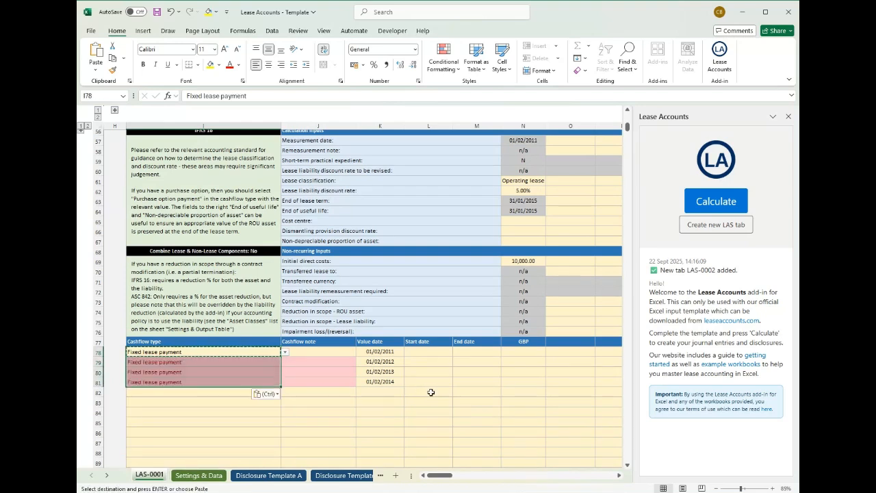
- Enter a GBP amount of 10000 in the first fixed lease payment row and repeat it for the other three payments
click(440, 352)
click(528, 349)
text(10000)
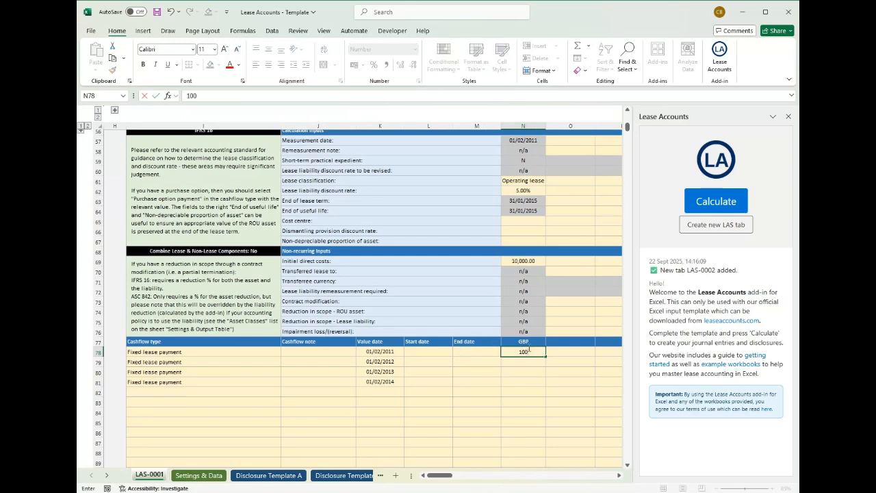
key(Return)
key(Down)
key(ctrl+d)
key(Down)
key(ctrl+d)
- Choose Fixed non-lease payment as the cashflow type in row 82 and copy it down through row 85
scroll(208, 372, down, 1)
click(208, 370)
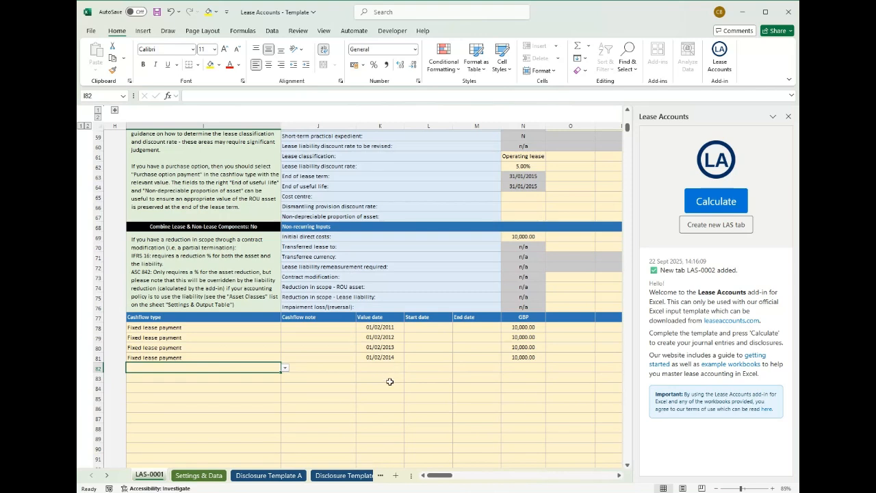
click(285, 369)
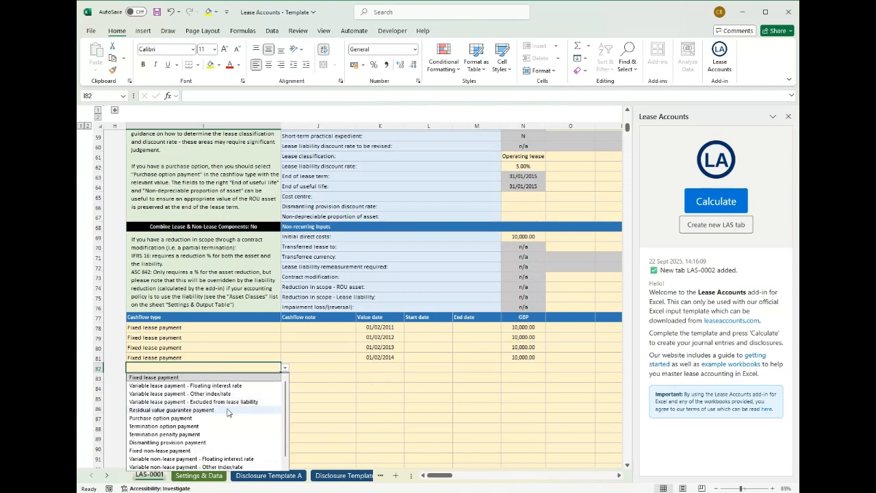
click(171, 452)
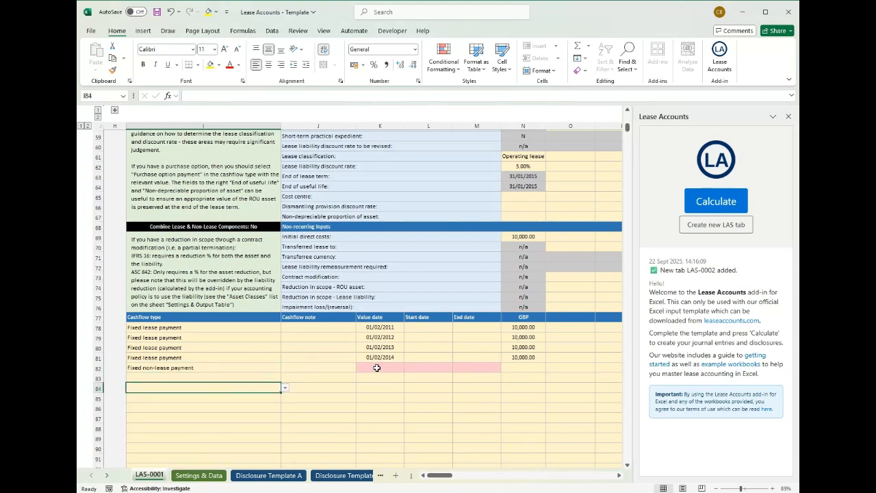
click(438, 366)
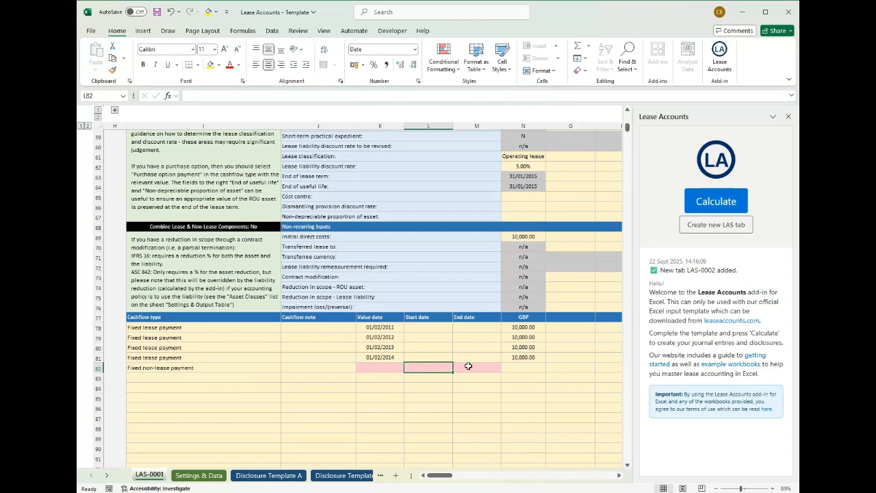
click(261, 379)
key(ctrl+d)
click(253, 388)
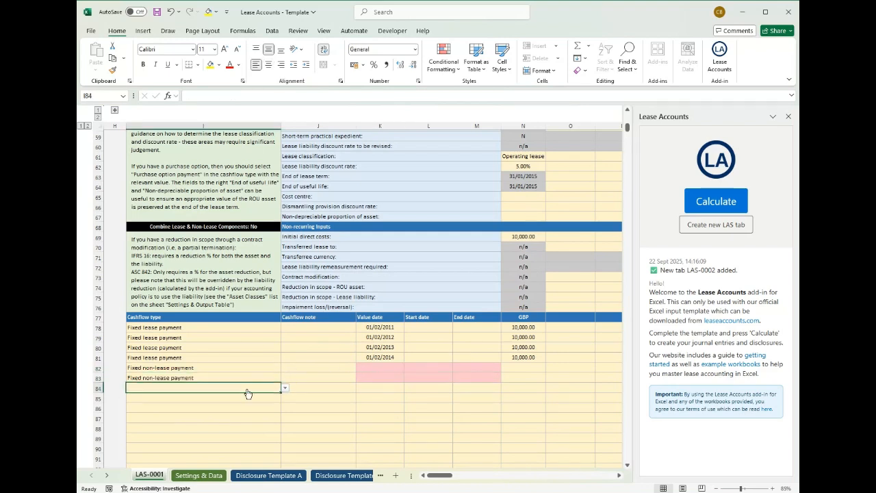
key(ctrl+d)
click(235, 399)
key(ctrl+d)
- Enter value dates 07/03/2012 and 07/03/2013 in the first two fixed non-lease payment rows
click(380, 360)
click(400, 369)
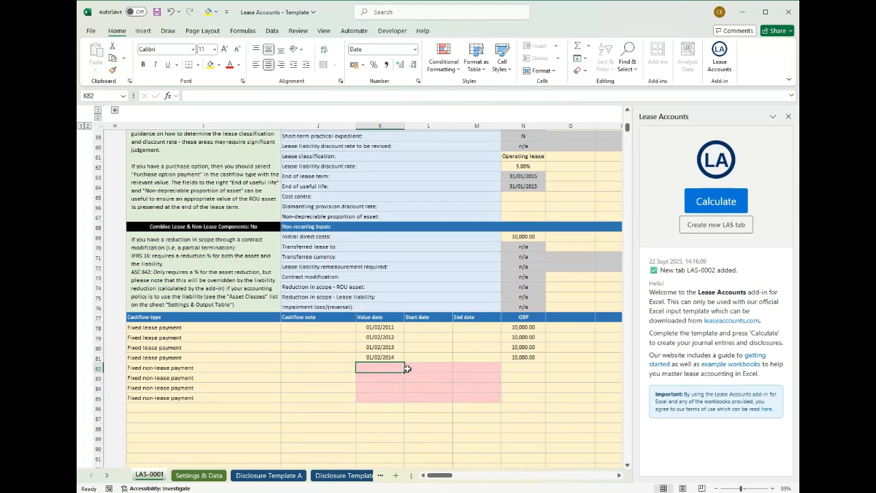
text(7/03/2012)
key(Return)
text(7/03/2013)
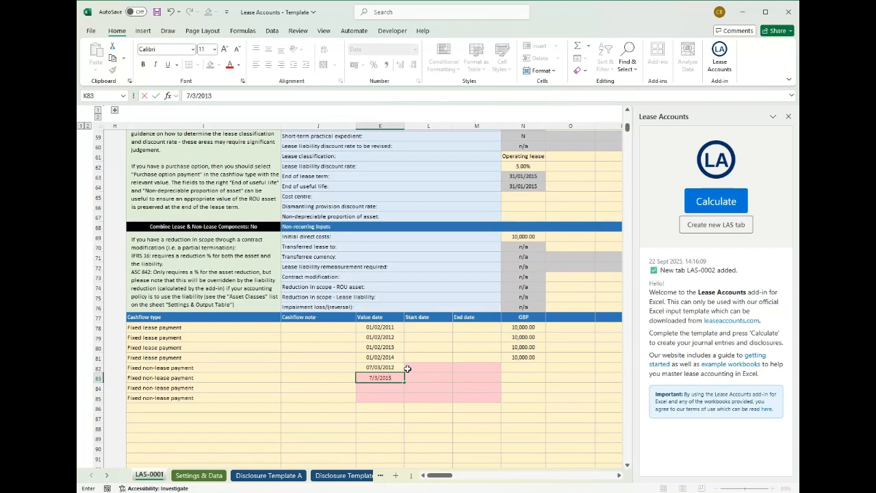
key(Return)
- Copy the value date down the remaining fixed non-lease payment rows and set the one in row 85 to 07/03/2014
key(ctrl+d)
key(Down)
key(ctrl+d)
click(380, 385)
text(4)
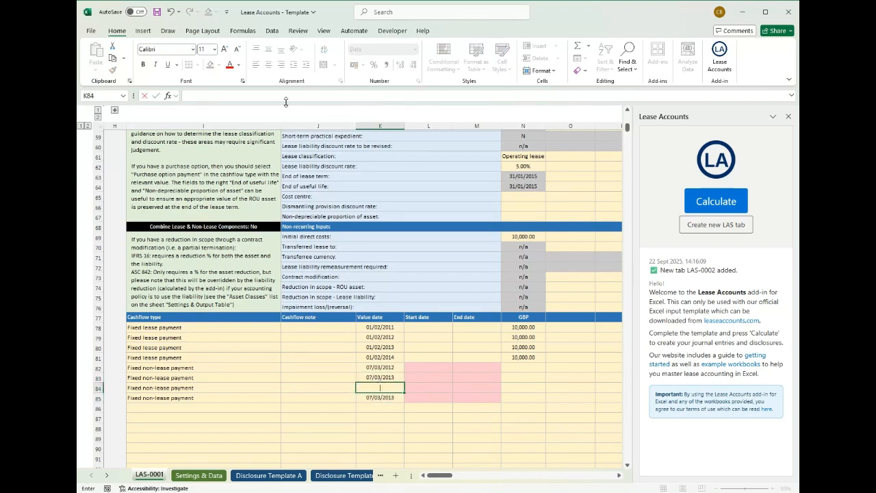
key(Return)
key(F2)
key(BackSpace)
text(4)
key(Return)
- Replace the value date of the third fixed non-lease payment, in row 84, with 07/03/2012
click(401, 386)
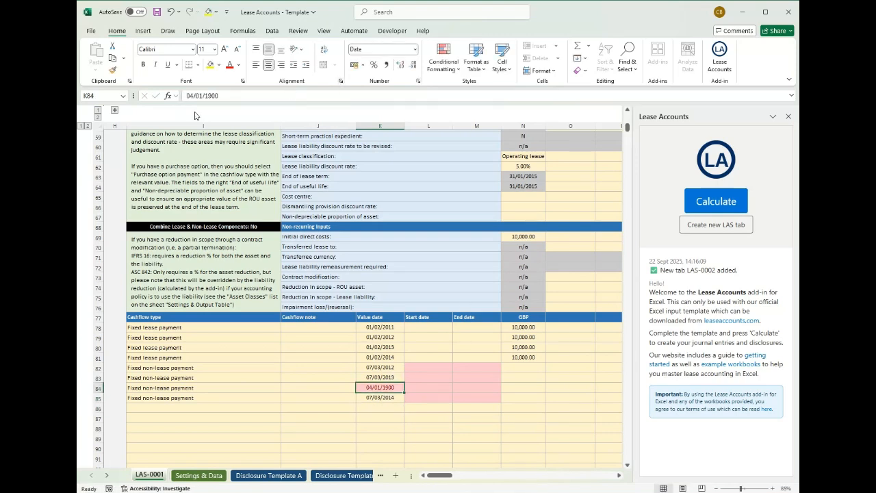
text(07/03/2012)
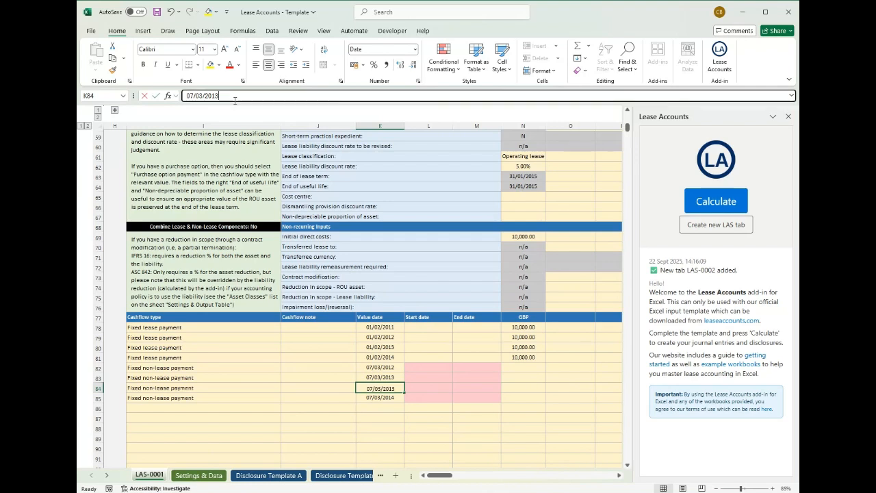
key(Return)
- Enter start date 01/02/2011 and end date 31/01/2012 for the first fixed non-lease payment
click(429, 367)
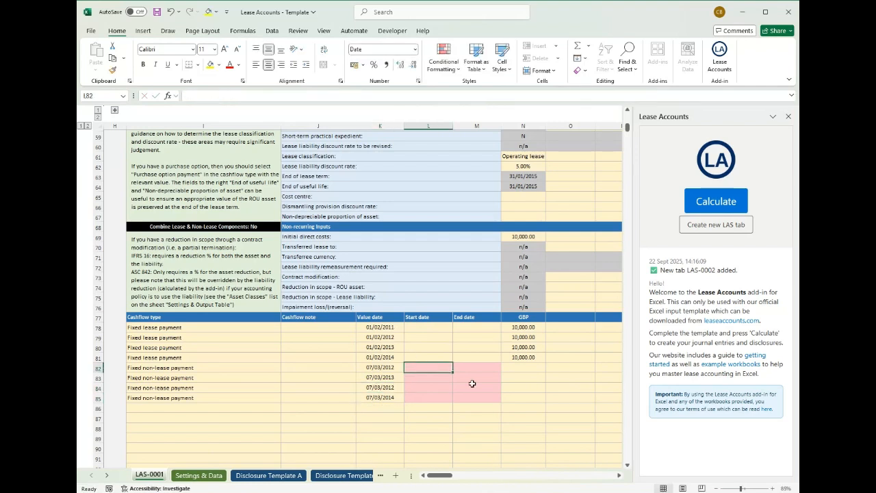
text(1/02/2011)
key(Return)
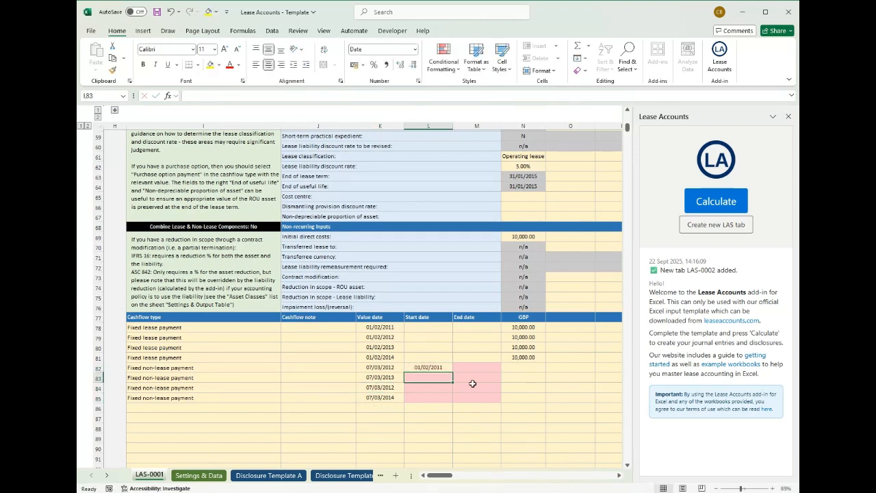
click(488, 366)
text(31)
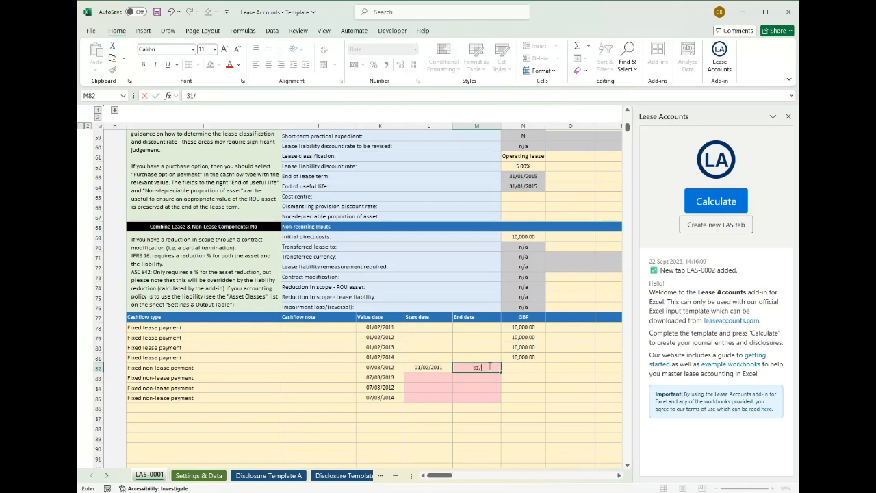
text(/01/2012)
key(Return)
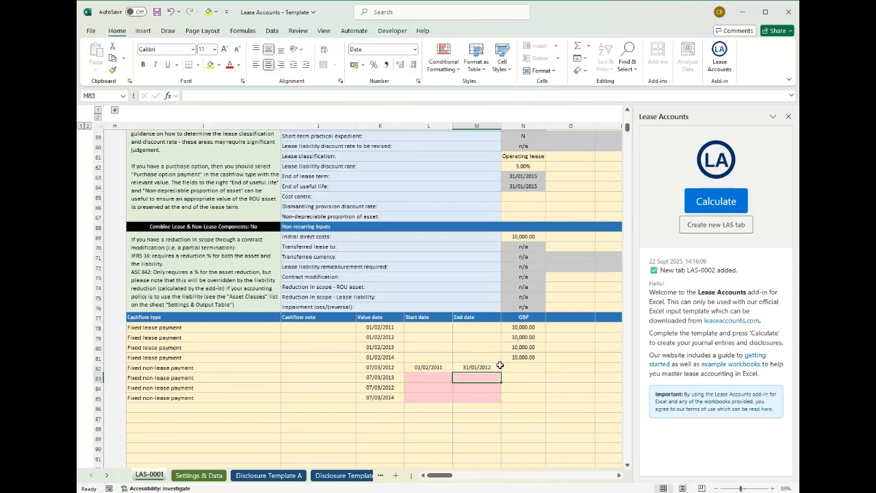
- Enter start date 01/02/2012 for the second fixed non-lease payment and extend the yearly start dates to 01/02/2014 in row 85
click(430, 376)
text(1/02/2012)
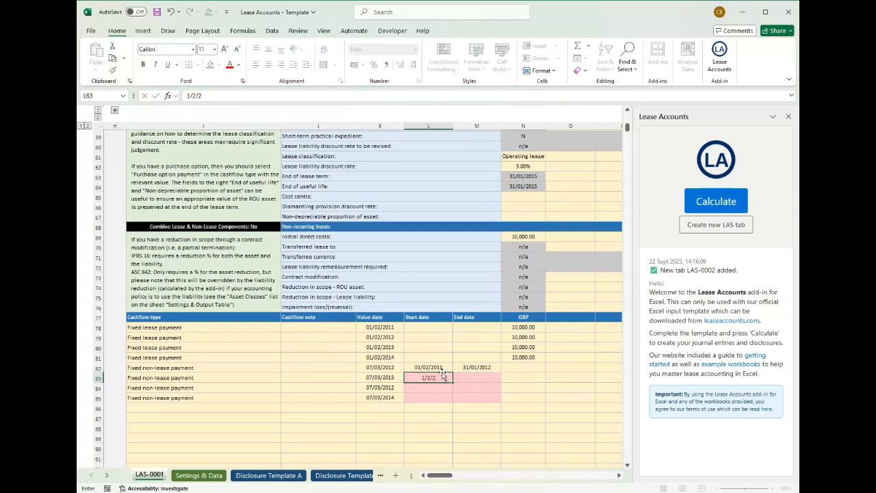
key(Return)
click(443, 367)
drag(444, 367, 452, 403)
- Set the second fixed non-lease payment's end date to 31/01/2013 and extend the yearly end dates to 31/01/2015 in row 85
click(473, 379)
text(31/1/202)
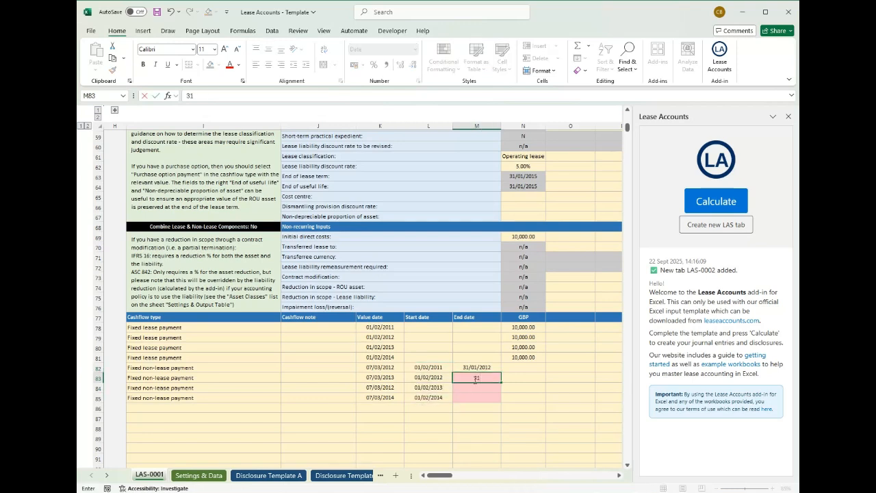
key(Return)
text(3)
key(Escape)
click(474, 379)
click(250, 95)
text(3)
key(Return)
drag(477, 367, 507, 403)
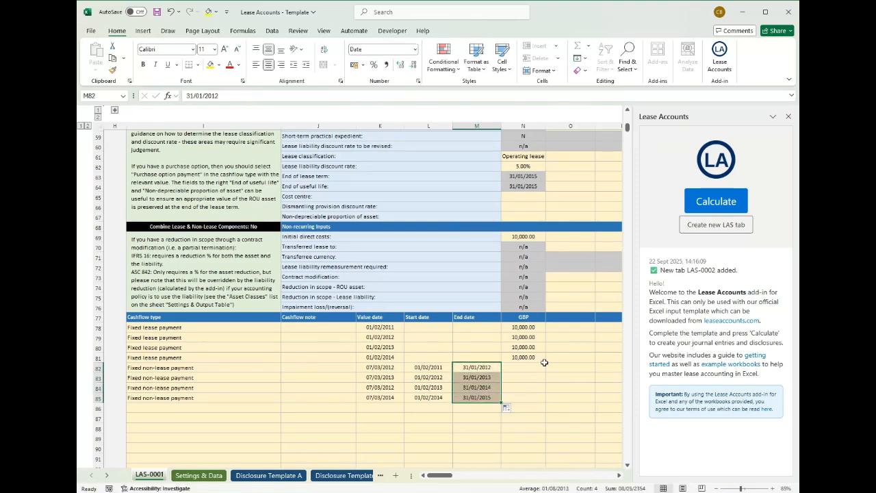
- Enter a GBP amount of 1000 for the first fixed non-lease payment and repeat it for the other three
scroll(520, 383, up, 5)
scroll(541, 369, down, 2)
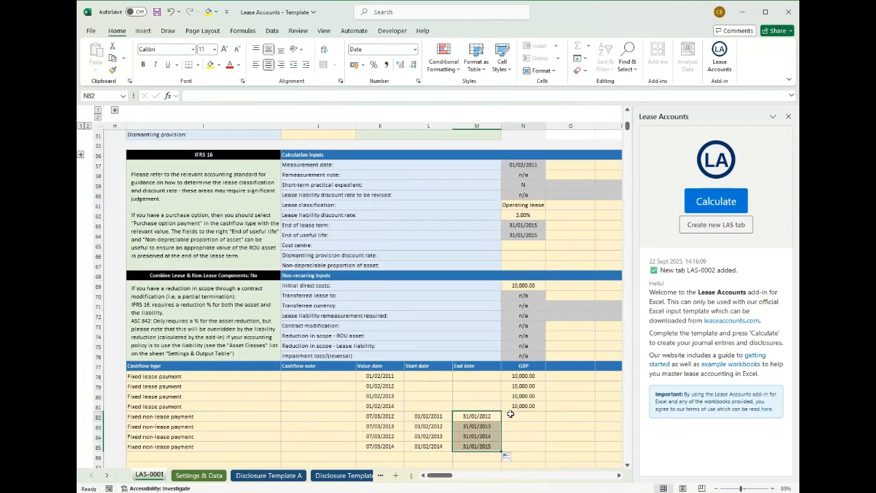
click(525, 413)
text(1000)
key(Return)
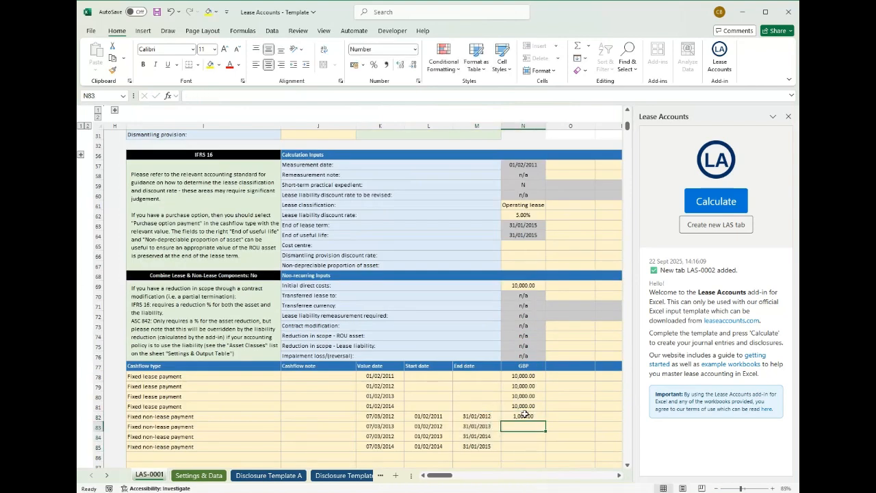
key(ctrl+d)
key(Down)
key(ctrl+d)
key(Down)
key(ctrl+d)
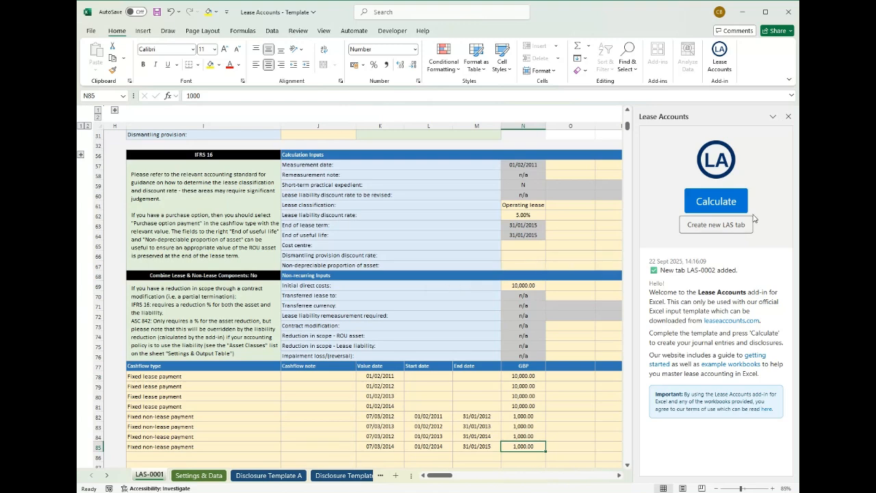
- Run the add-in's calculation, continue past the save reminder, and show the Output Table on the Settings & Data sheet
click(718, 201)
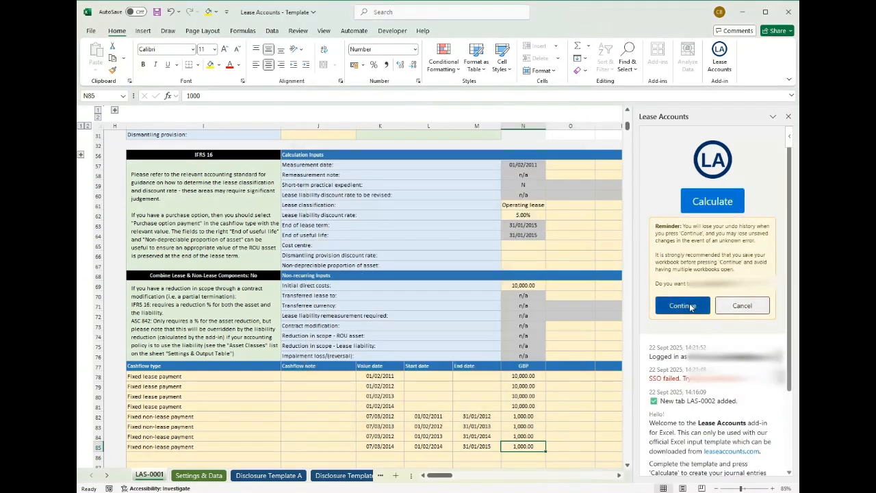
click(692, 306)
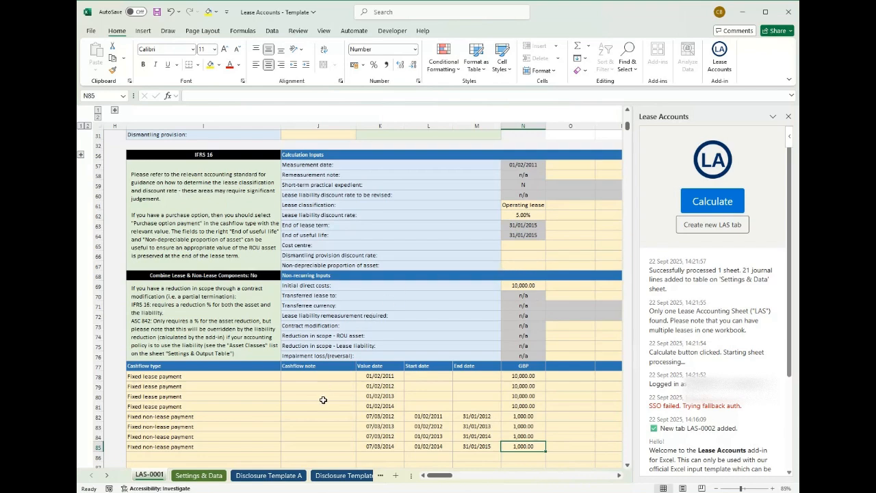
click(218, 477)
scroll(270, 347, down, 18)
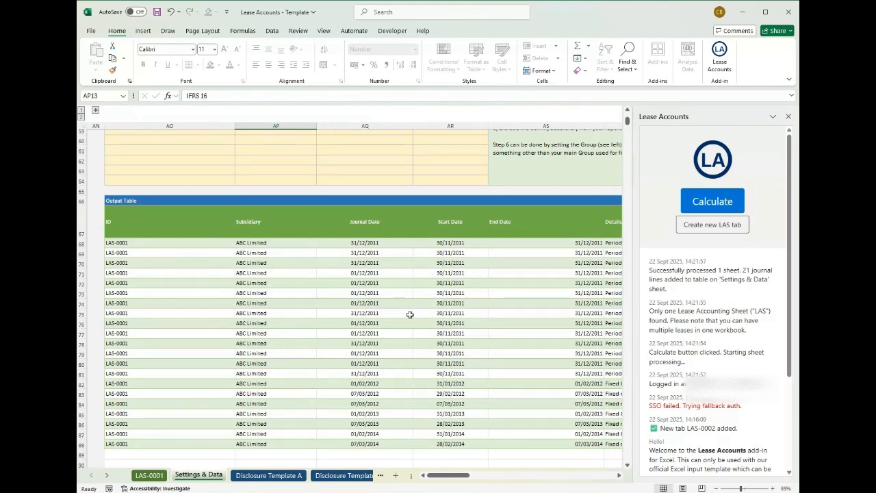
- Open the Portfolio Detail sheet and select the Reference cell in the LAS-0001 row
click(106, 475)
click(107, 475)
click(107, 475)
click(236, 479)
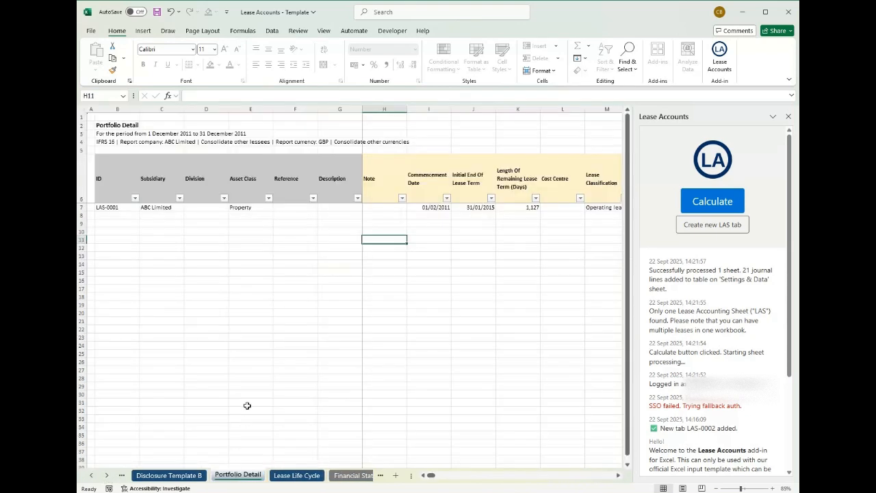
click(280, 219)
click(280, 210)
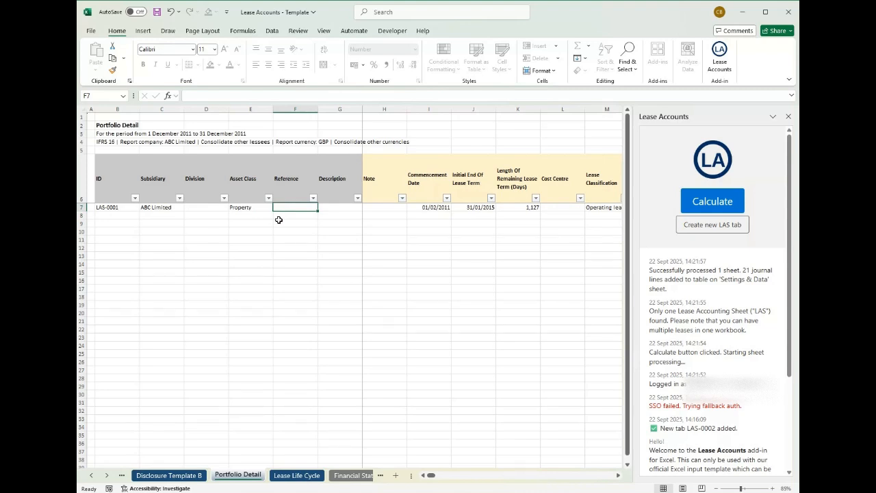
- Examine the LAS-0001 row's lease details, operating and finance costs, and ROU asset cost columns in the Portfolio Detail report
key(Right)
key(Right)
key(Right)
key(Right)
key(Right)
key(Right)
key(Right)
key(Right)
key(Right)
key(Right)
key(Right)
key(Right)
key(Right)
key(Right)
key(Right)
key(Right)
key(Right)
key(Right)
key(Right)
key(Right)
key(Right)
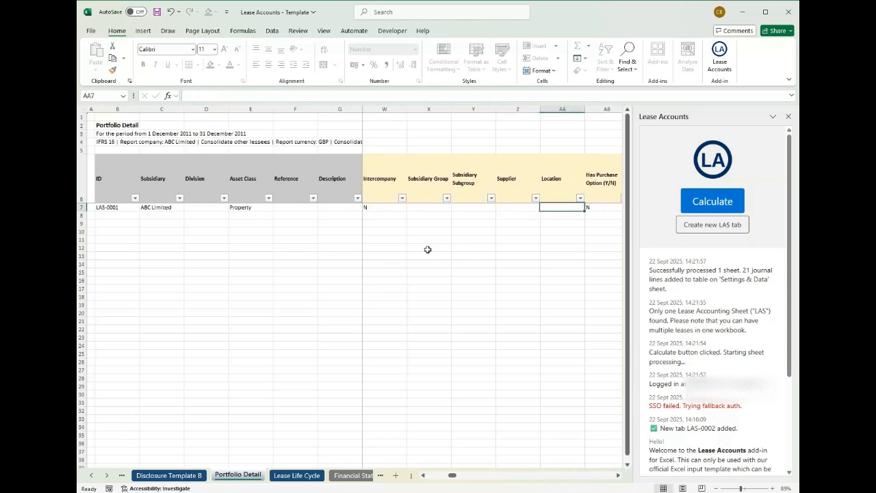
key(Right)
key(Right)
key(Right)
key(Right)
key(Right)
key(Right)
key(Left)
key(Left)
key(Left)
key(Left)
key(Right)
key(Right)
key(Right)
key(Right)
key(Right)
key(Right)
key(Right)
key(Right)
key(Right)
key(Right)
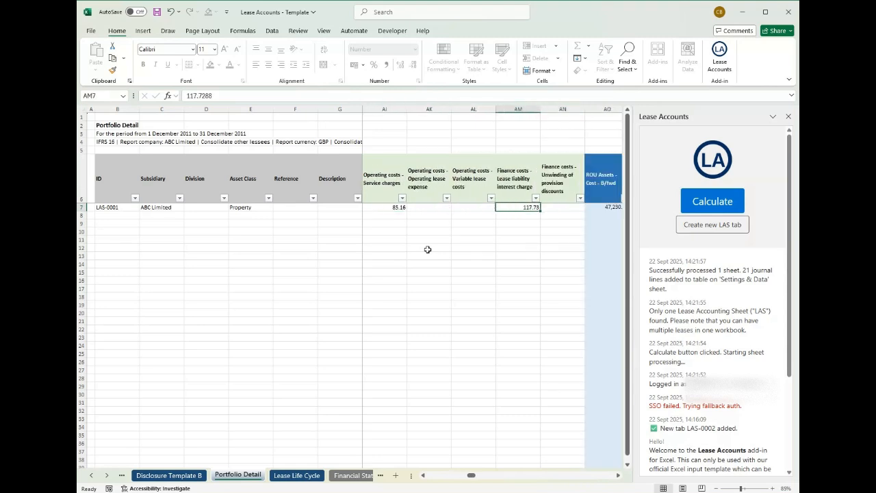
key(Right)
key(Right)
key(Right)
key(Right)
key(Right)
key(Right)
key(Right)
key(Right)
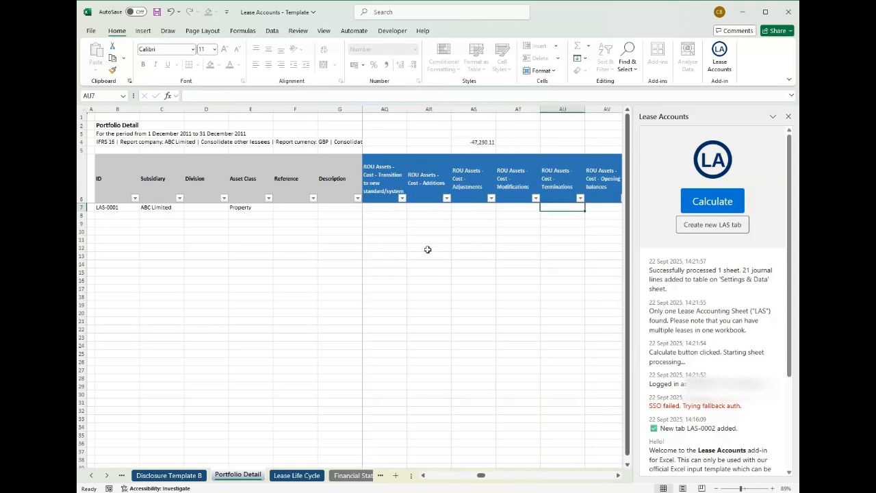
key(Left)
key(Left)
key(Left)
key(Left)
key(Left)
key(Left)
key(Left)
key(Left)
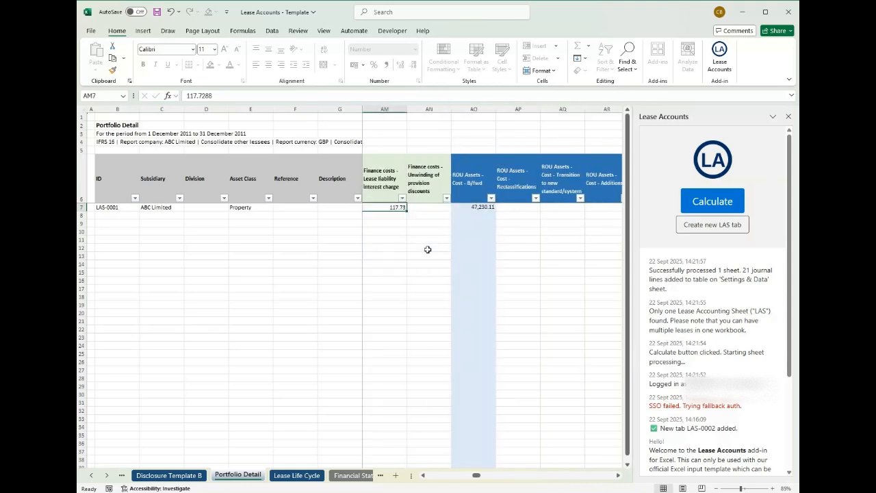
key(Left)
key(Left)
key(Left)
key(Left)
key(Left)
key(Left)
key(Left)
key(Left)
key(Left)
key(Left)
key(Left)
key(Left)
key(Left)
key(Left)
key(Left)
key(Left)
key(Left)
key(Left)
key(Left)
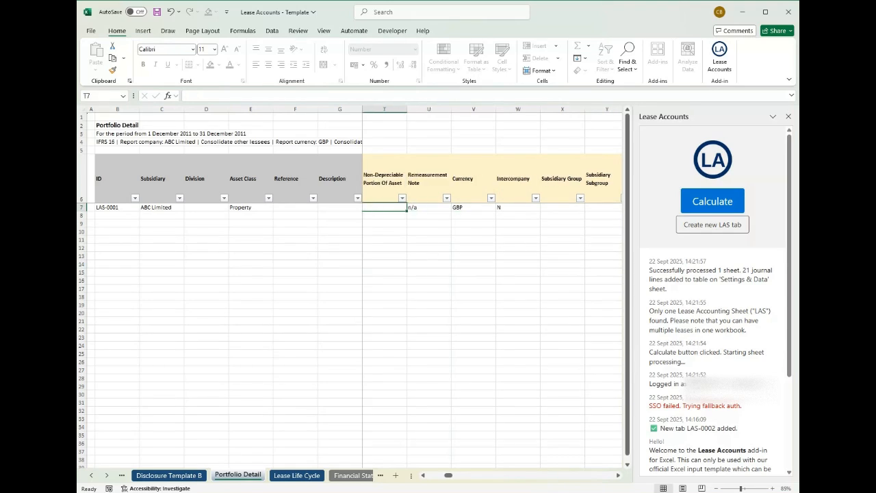
- Review the Disclosure Template B sheet and Disclosure Template A from its Income Statement to the ROU Asset Roll Forward
click(91, 474)
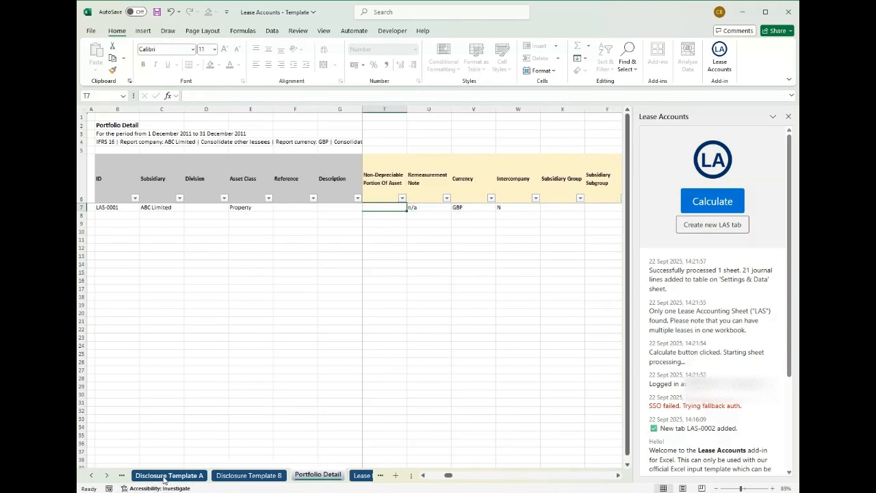
click(169, 475)
click(249, 475)
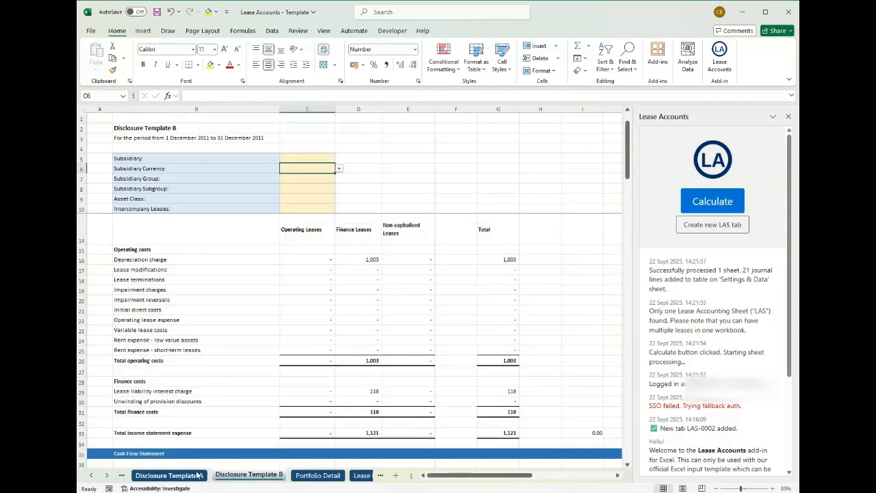
click(182, 476)
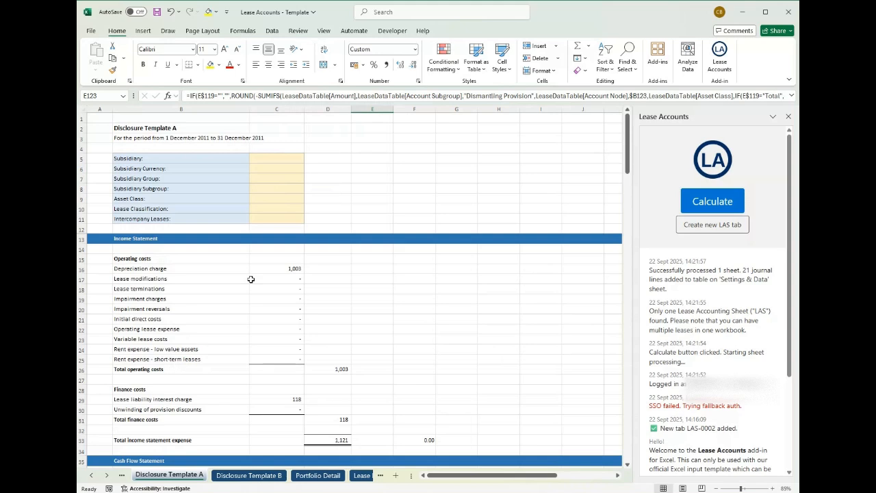
scroll(251, 279, down, 12)
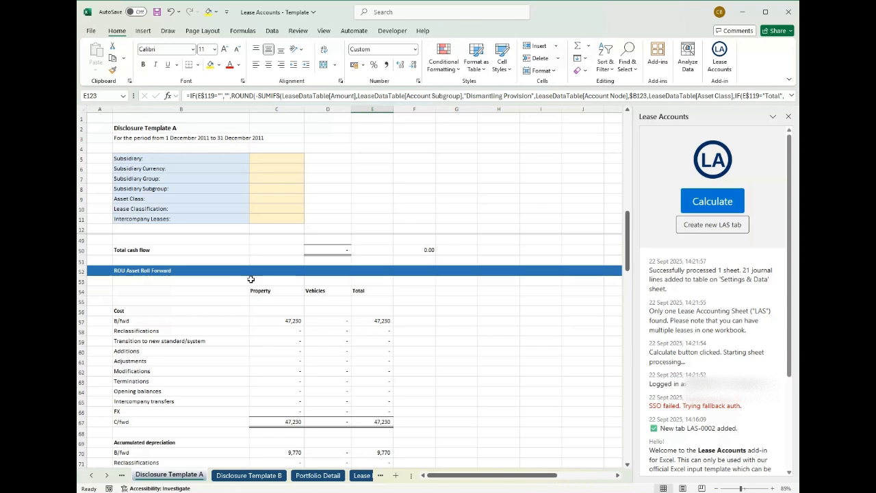
- Switch to the Lease Accounts website in the browser and expand the Change in lease term example to see its workbooks
key(ctrl+Page_Down)
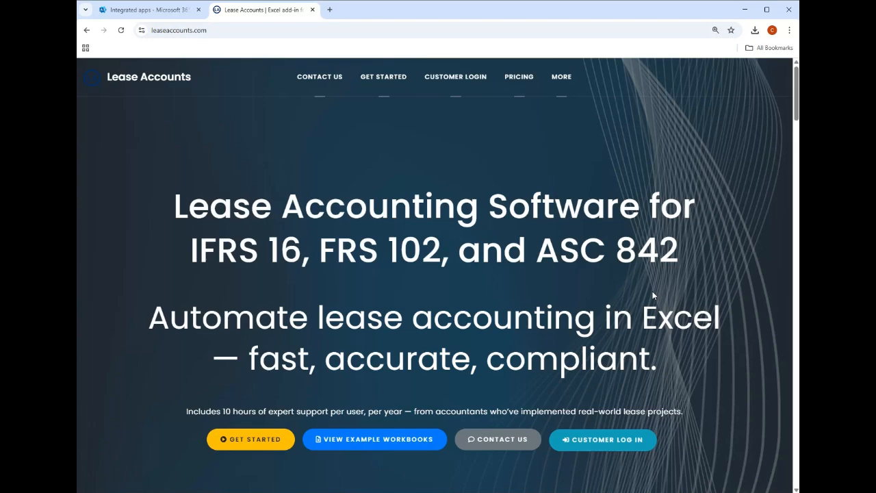
scroll(369, 390, down, 1)
click(368, 388)
scroll(369, 389, down, 1)
scroll(374, 389, down, 2)
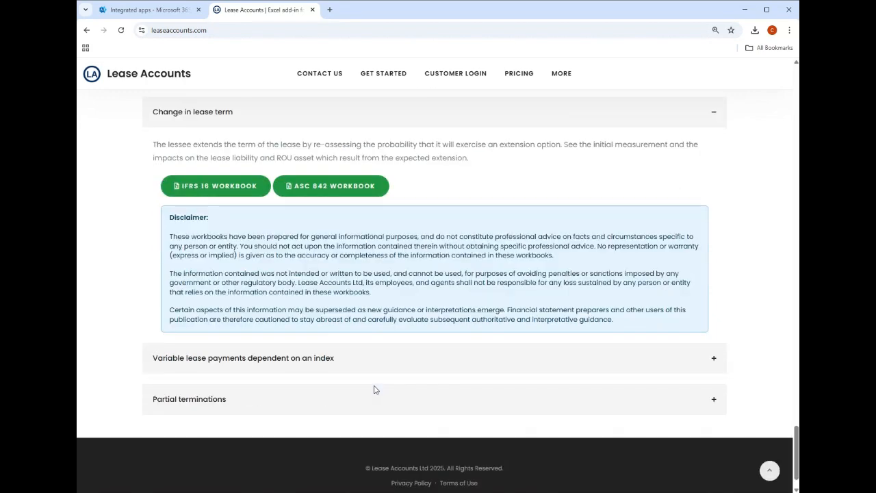